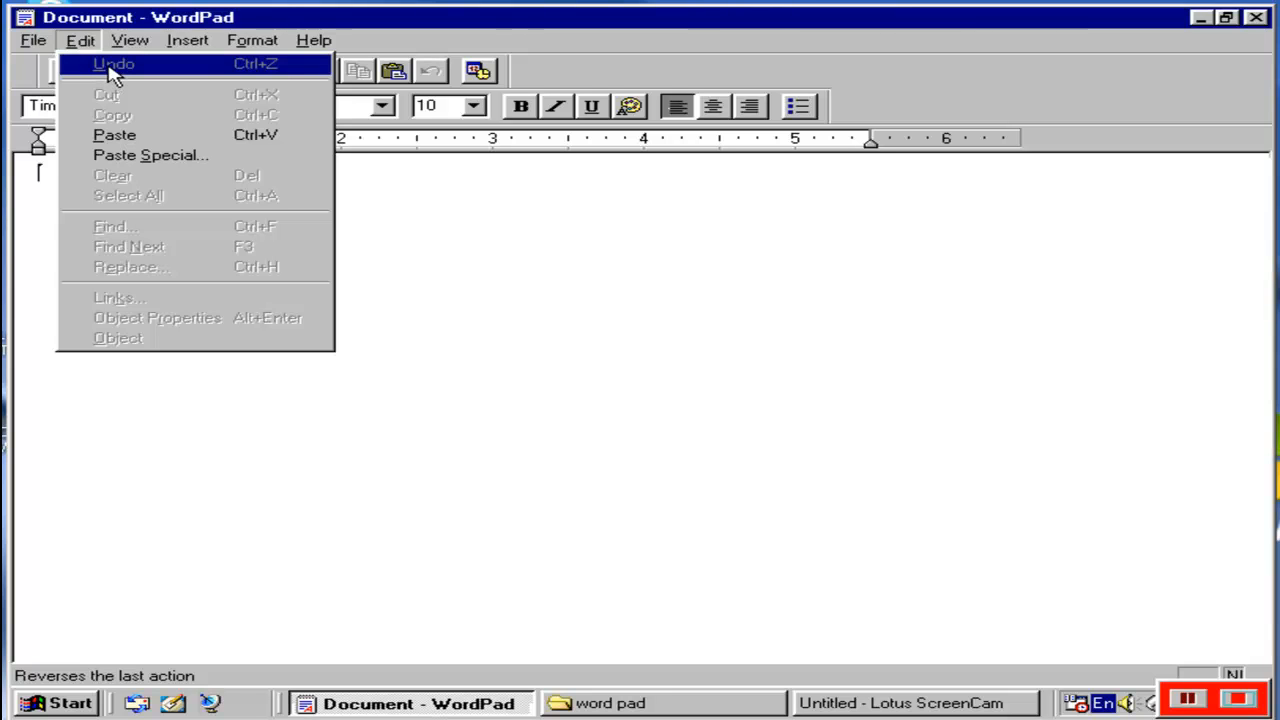
# Enter "dsfds" in the blank document and undo the typing.
pyautogui.click(523, 283)
pyautogui.write('dsfds')
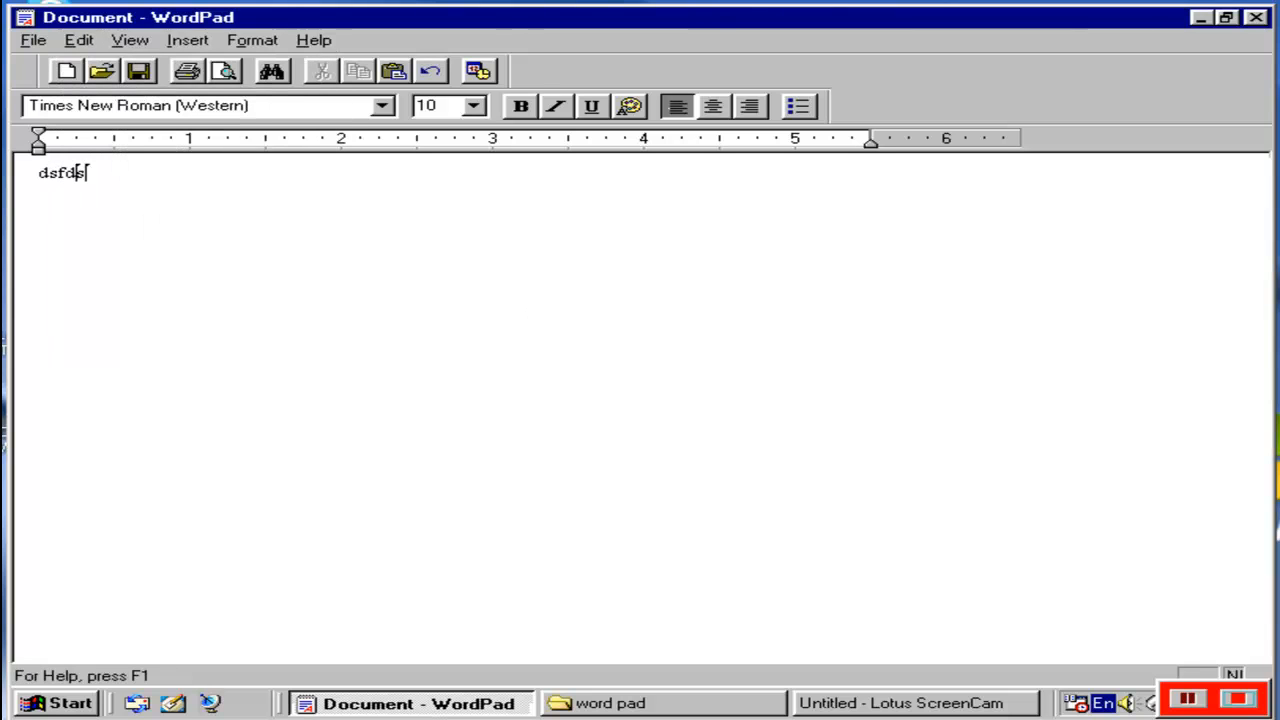
pyautogui.click(88, 41)
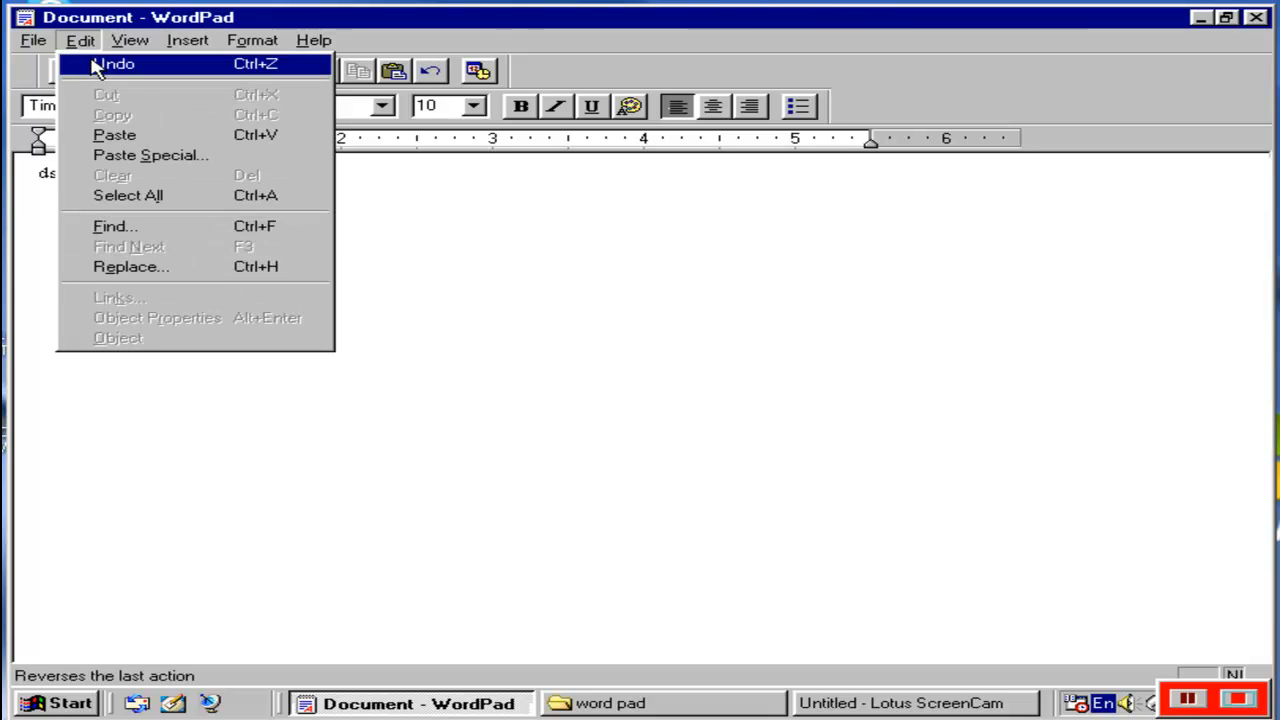
pyautogui.click(209, 70)
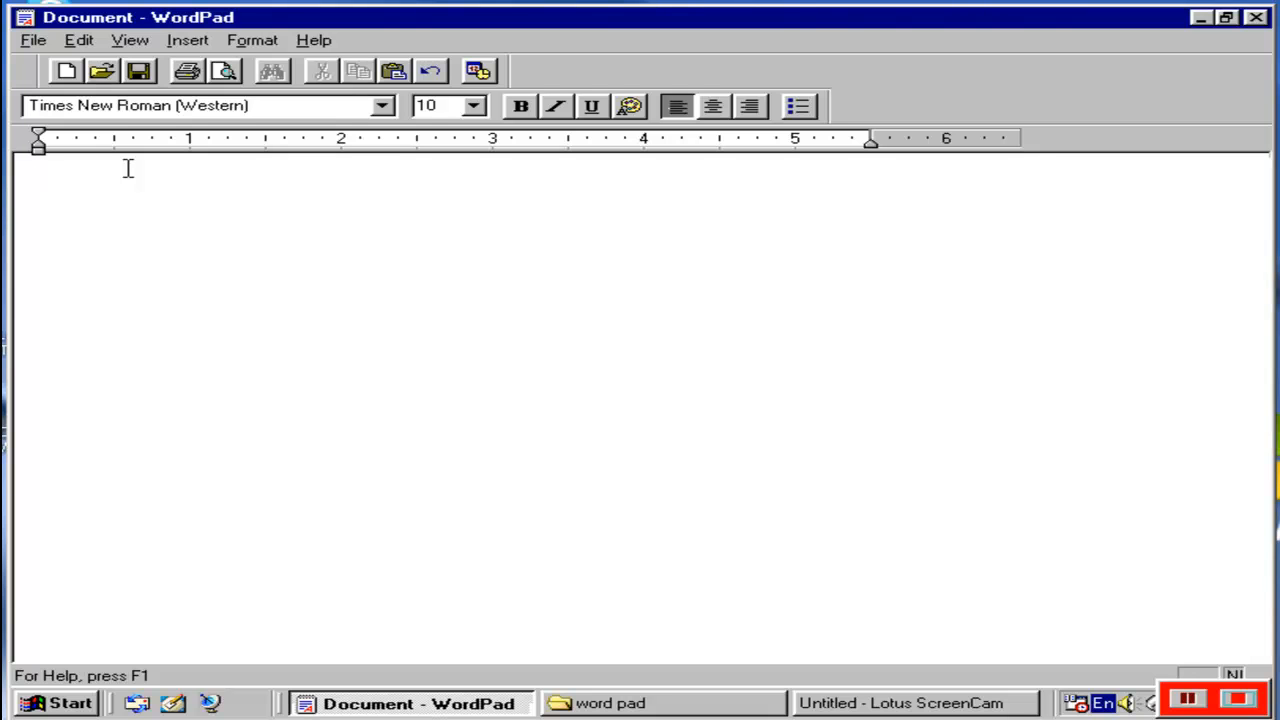
# Enter a person's first name on the first line of the document and cut it to the clipboard.
pyautogui.click(80, 40)
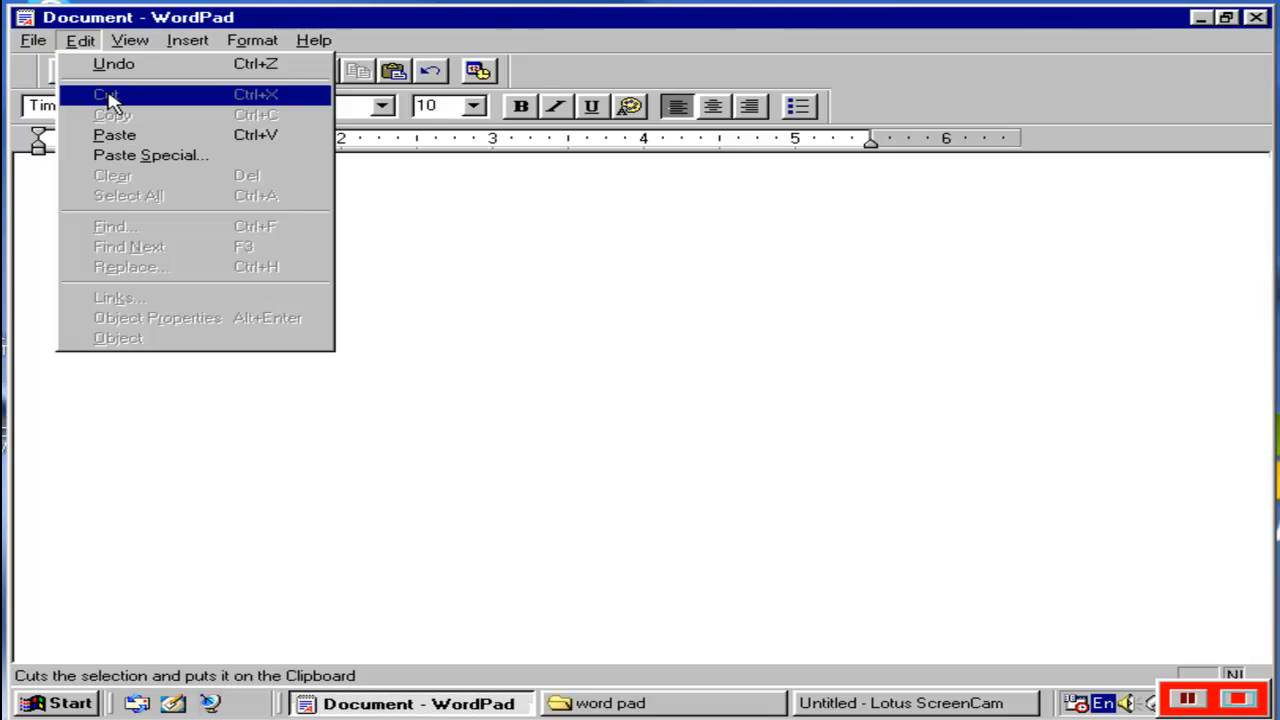
pyautogui.click(427, 283)
pyautogui.write('after')
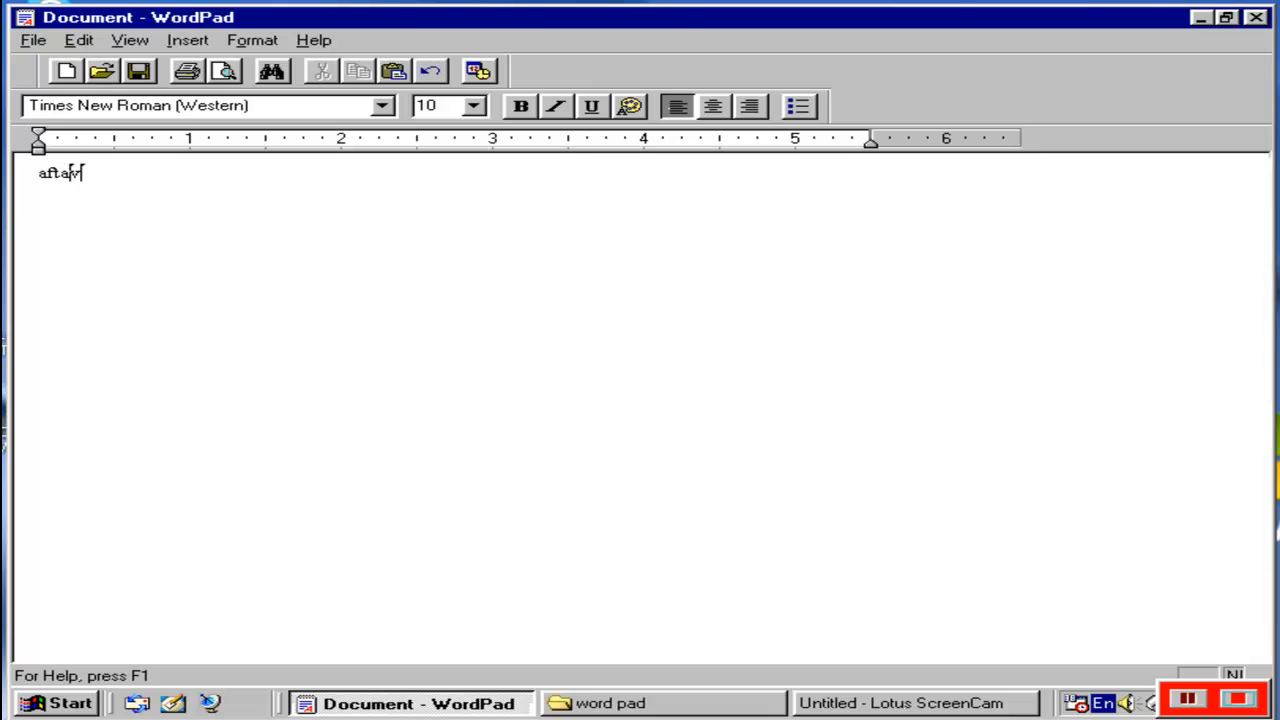
pyautogui.press('BackSpace')
pyautogui.write('b')
pyautogui.moveTo(120, 168); pyautogui.dragTo(40, 174)
pyautogui.click(80, 41)
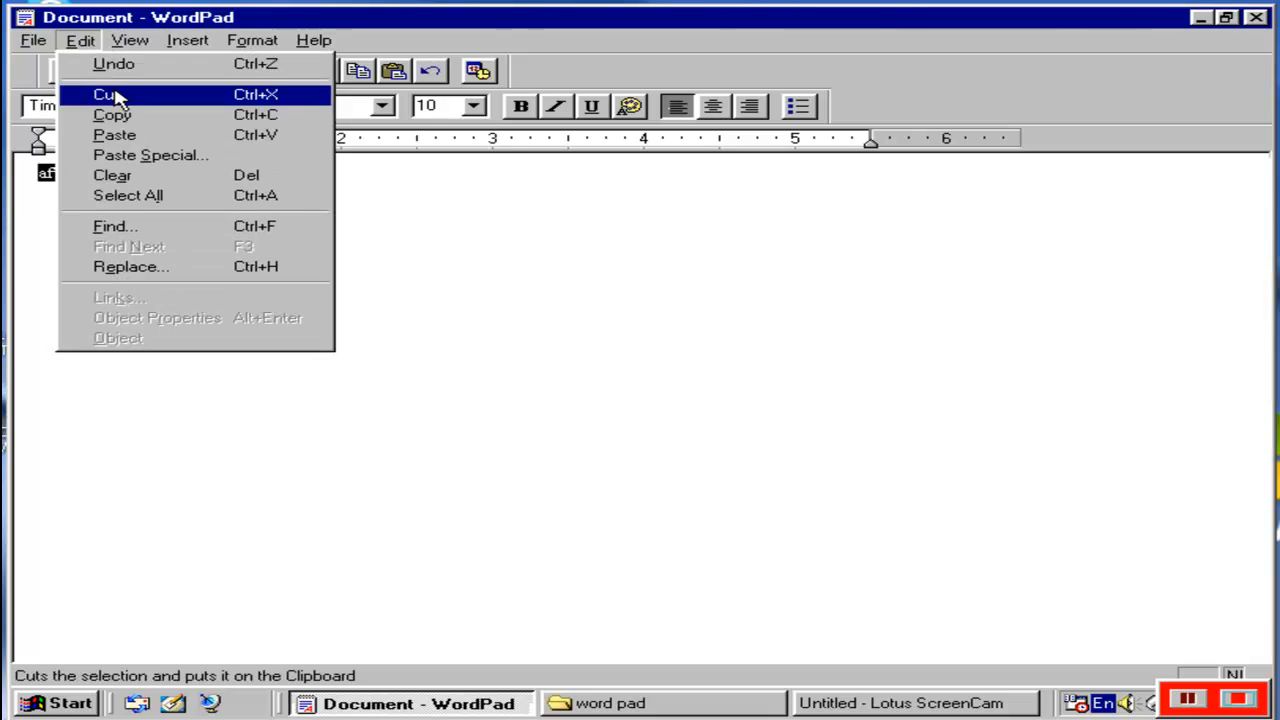
pyautogui.click(112, 95)
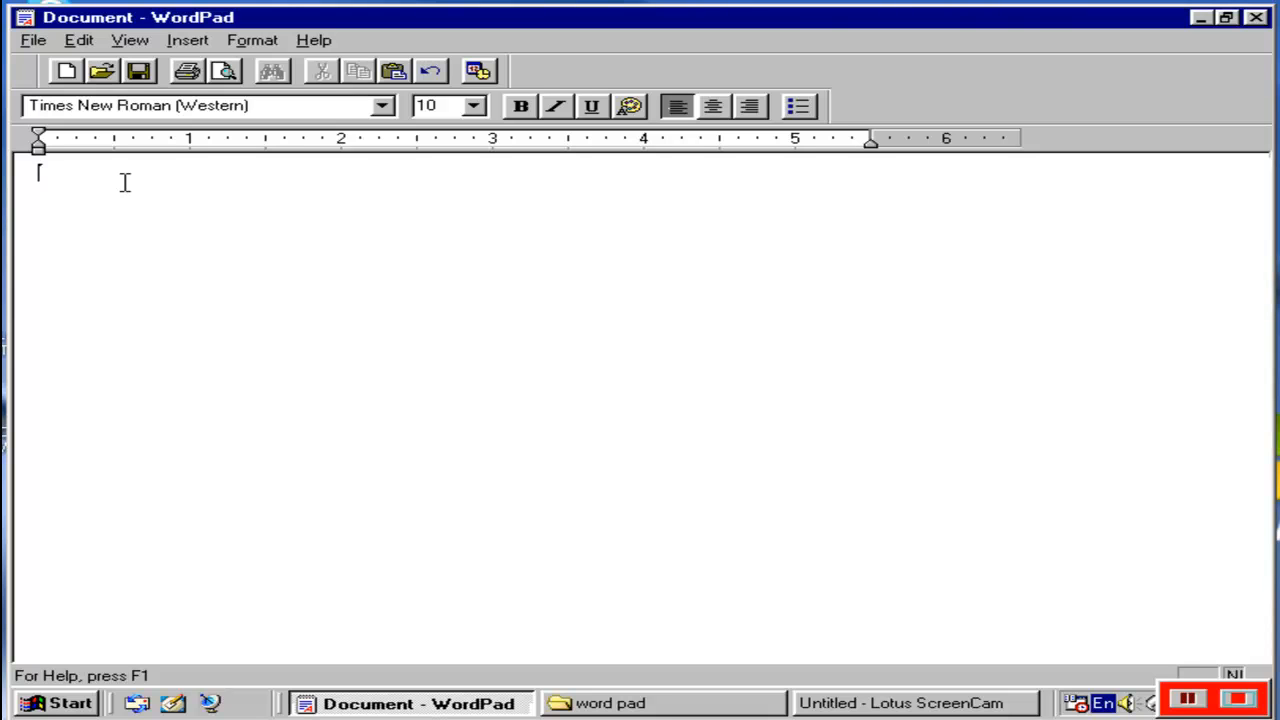
# Insert several blank lines at the start of the document and paste the cut name below them.
pyautogui.press('Return')
pyautogui.press('Return')
pyautogui.press('Return')
pyautogui.press('Return')
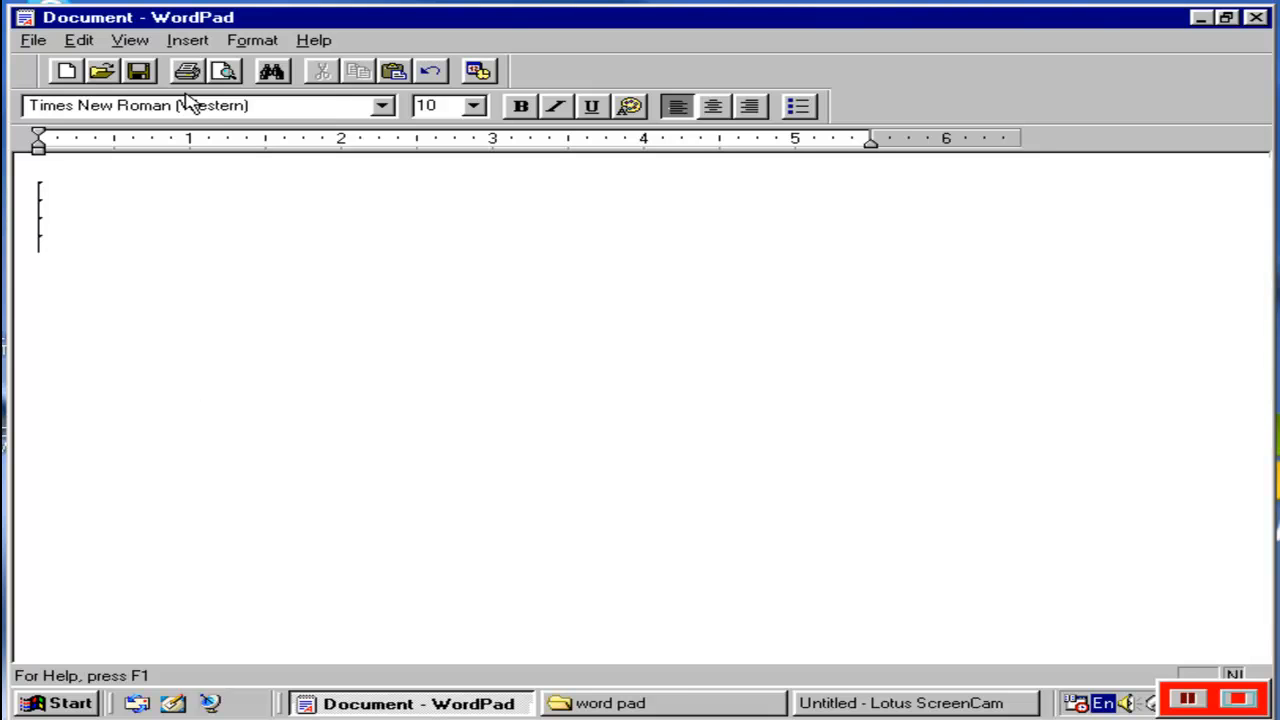
pyautogui.click(78, 40)
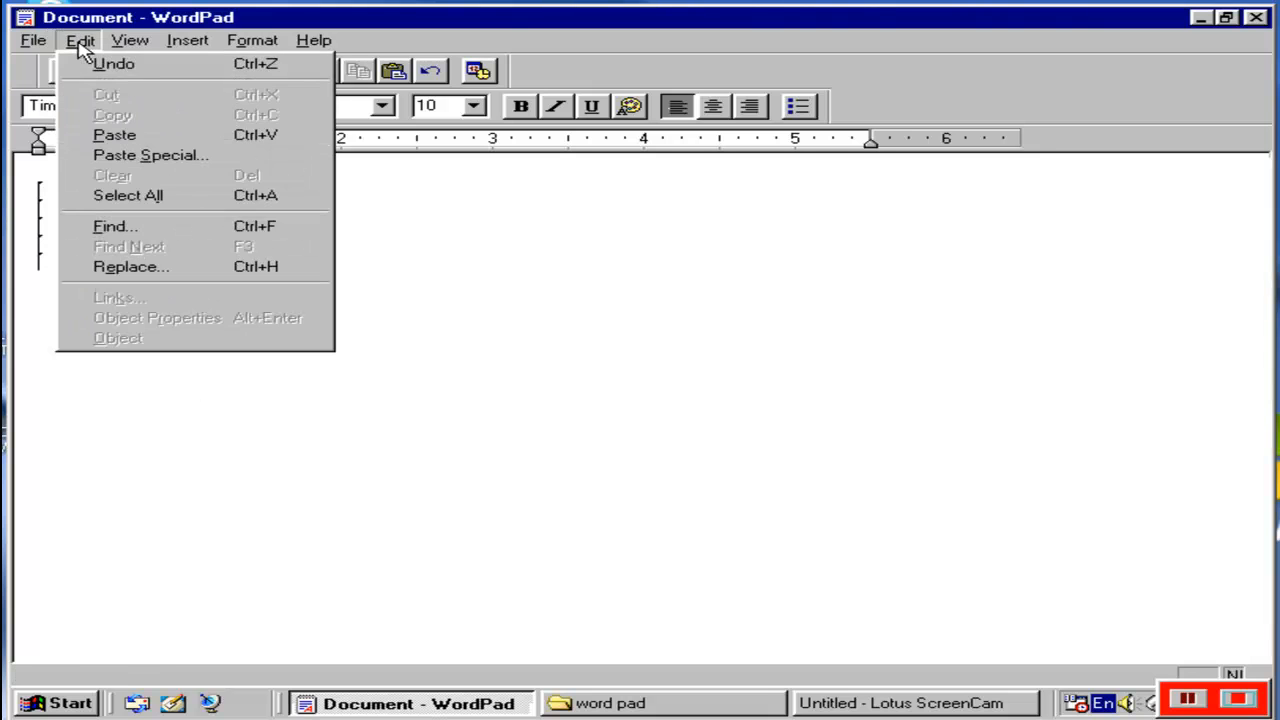
pyautogui.click(105, 137)
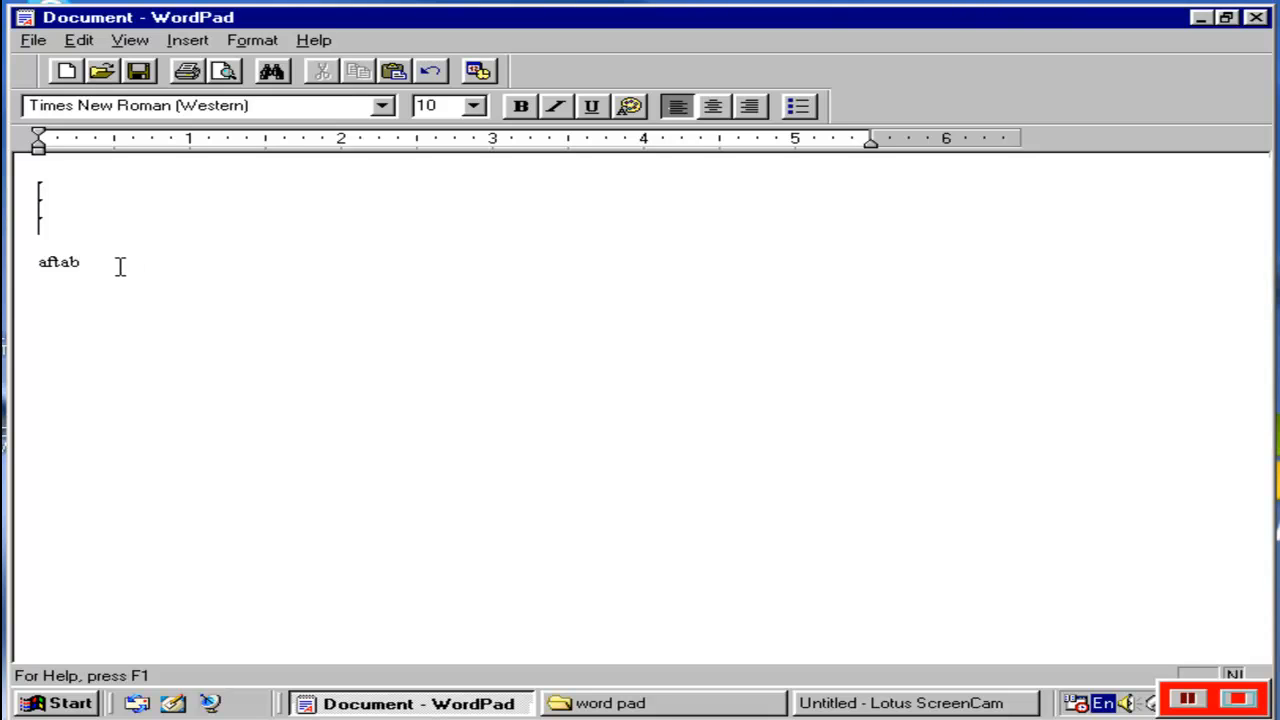
# Enter "asdfsa" on a blank line above the pasted name and copy that word.
pyautogui.click(58, 209)
pyautogui.write('asdfsa')
pyautogui.doubleClick(46, 214)
pyautogui.click(90, 42)
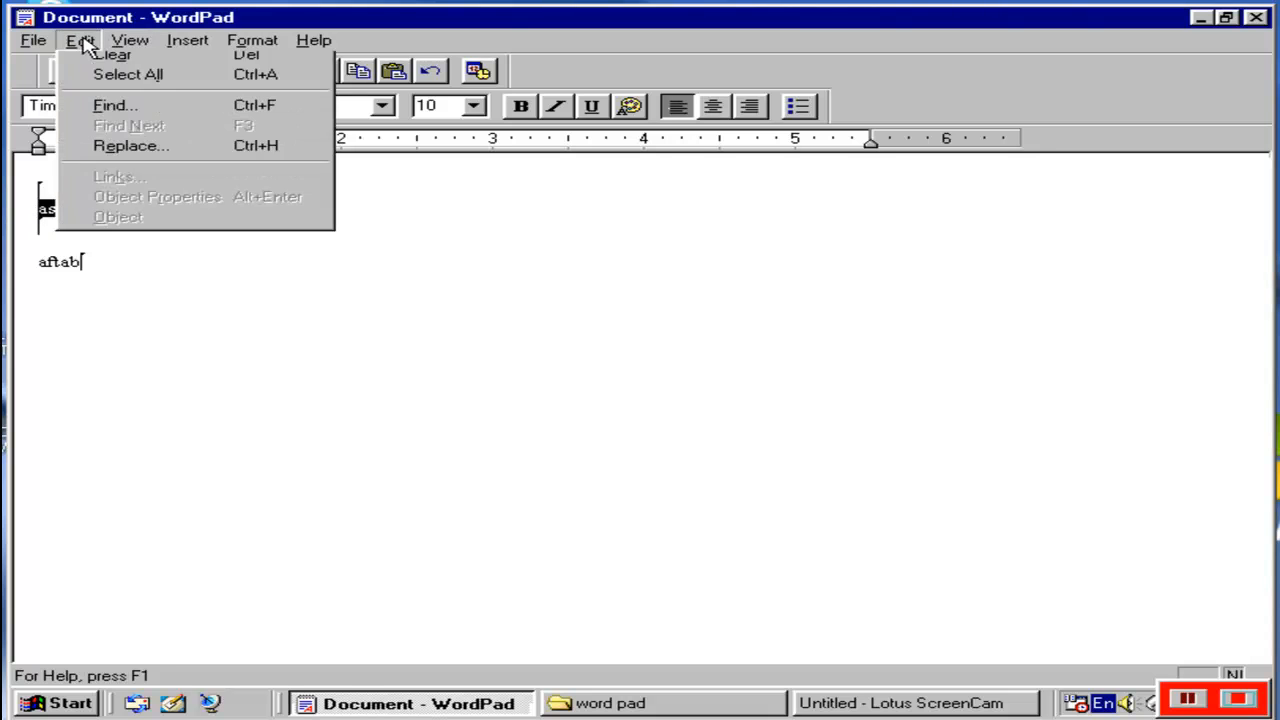
pyautogui.click(100, 116)
# Paste the copied word "asdfsa" two lines below the name at the end of the document.
pyautogui.click(86, 363)
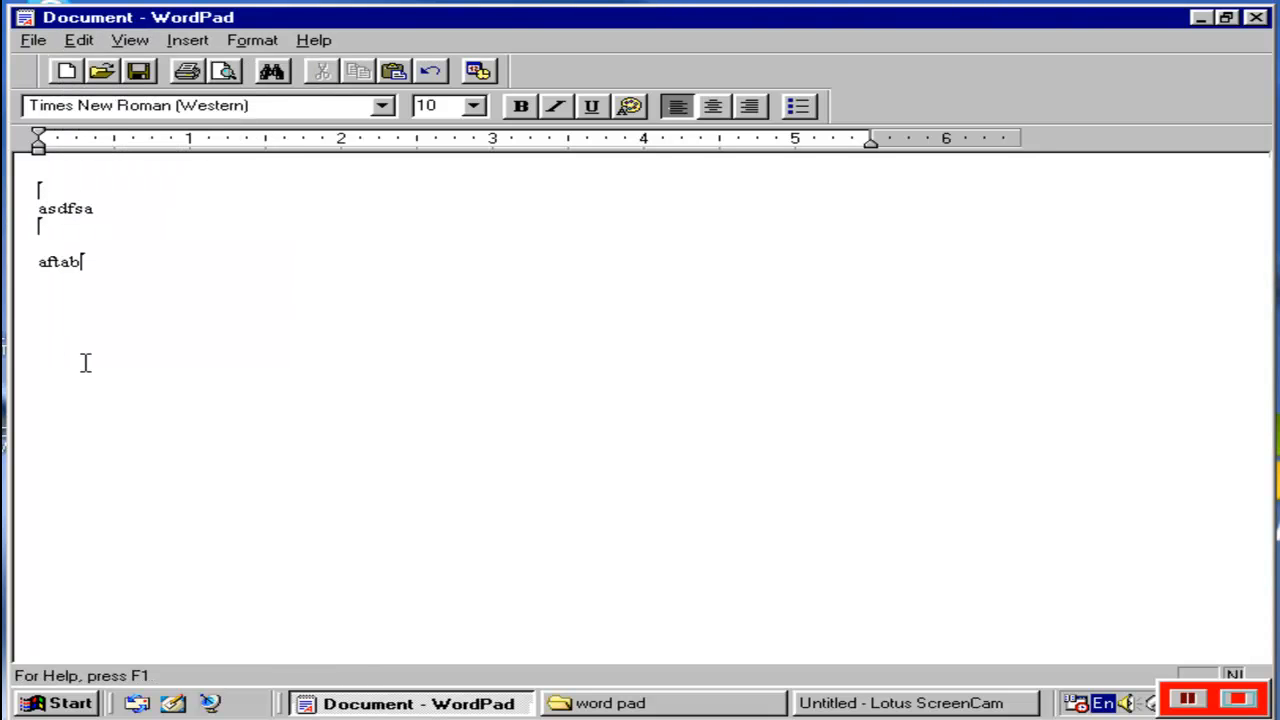
pyautogui.press('Return')
pyautogui.press('Return')
pyautogui.click(80, 40)
pyautogui.click(106, 134)
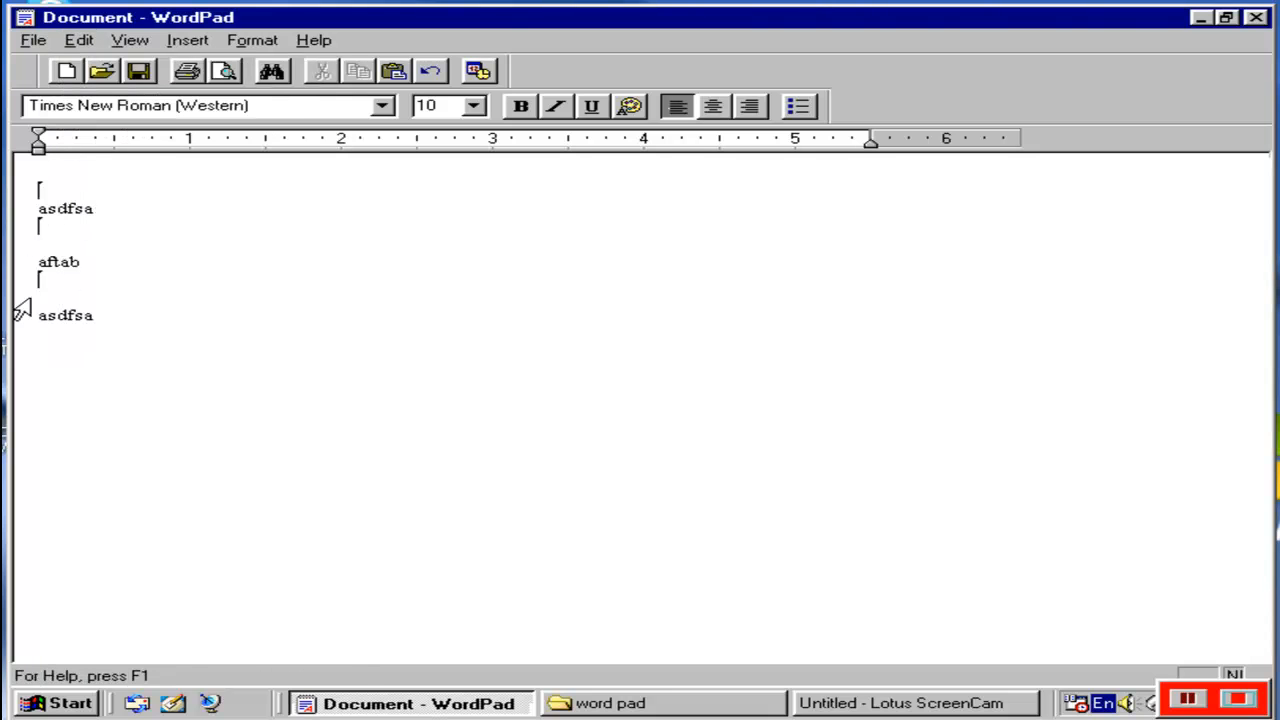
# Review the Paste Special format options for the copied text and dismiss them without pasting.
pyautogui.click(104, 208)
pyautogui.click(79, 42)
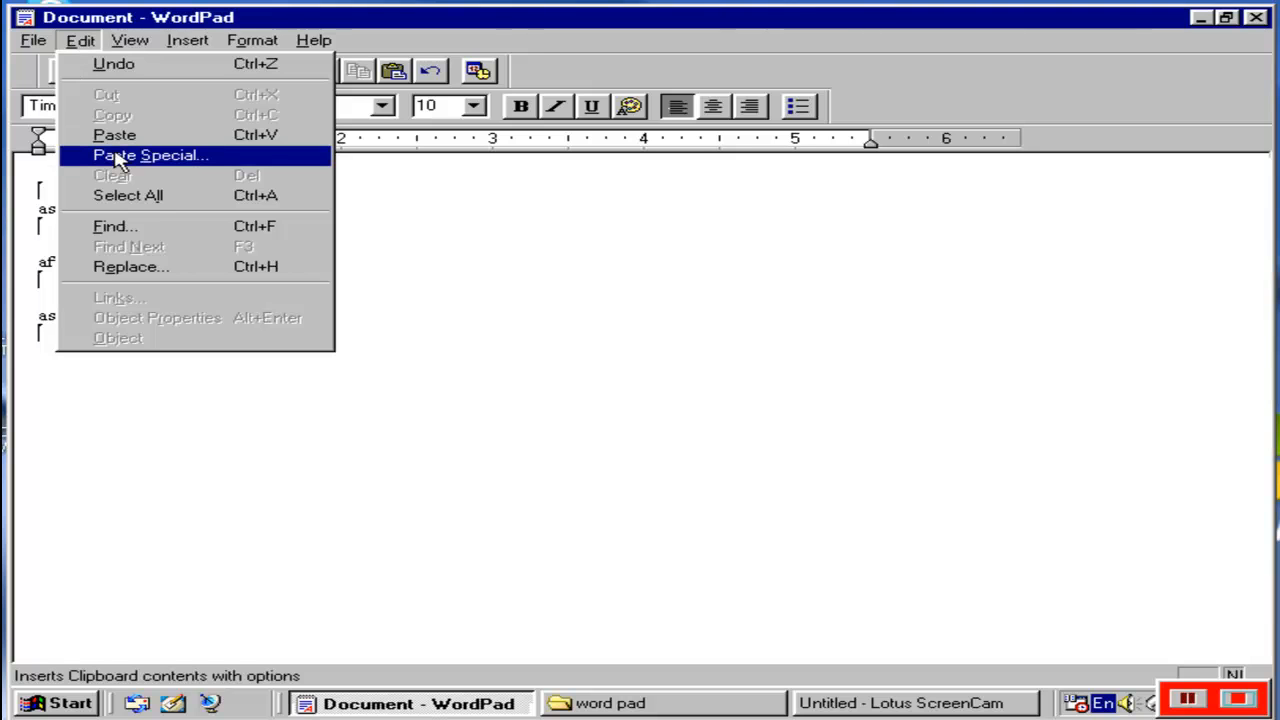
pyautogui.click(120, 158)
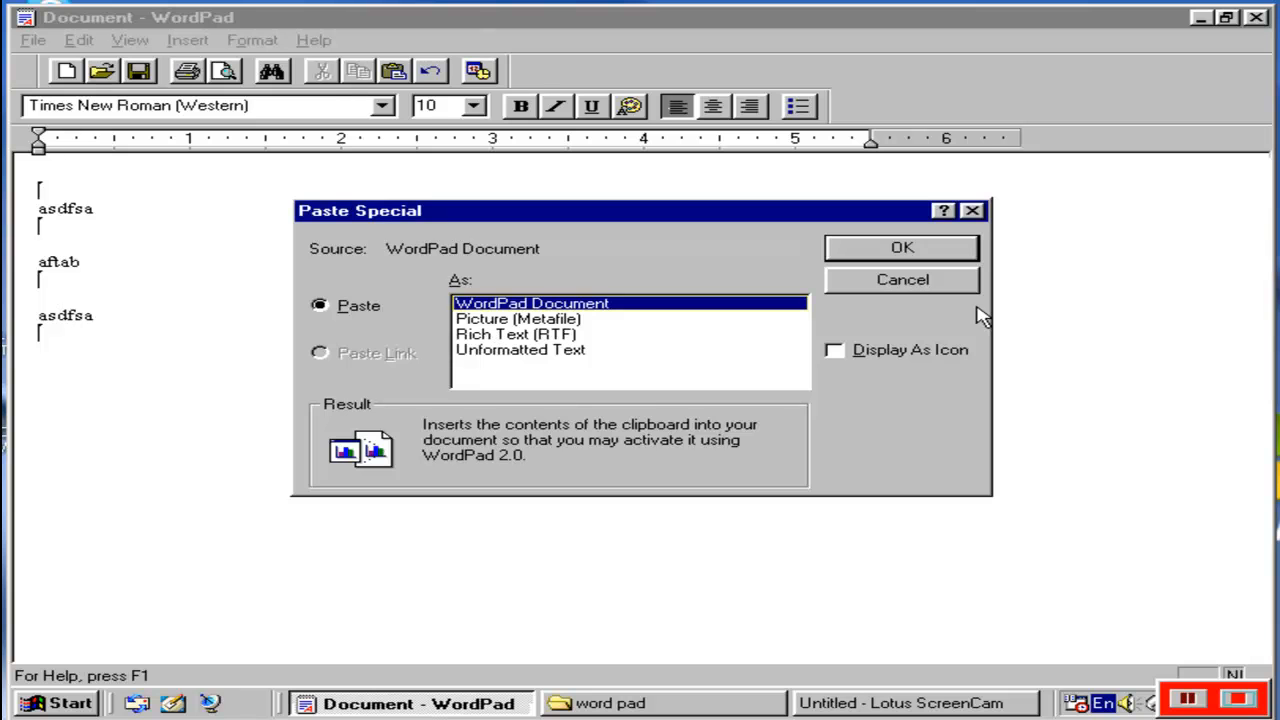
pyautogui.click(936, 287)
# Clear the lower copy of "asdfsa" from the document.
pyautogui.click(80, 42)
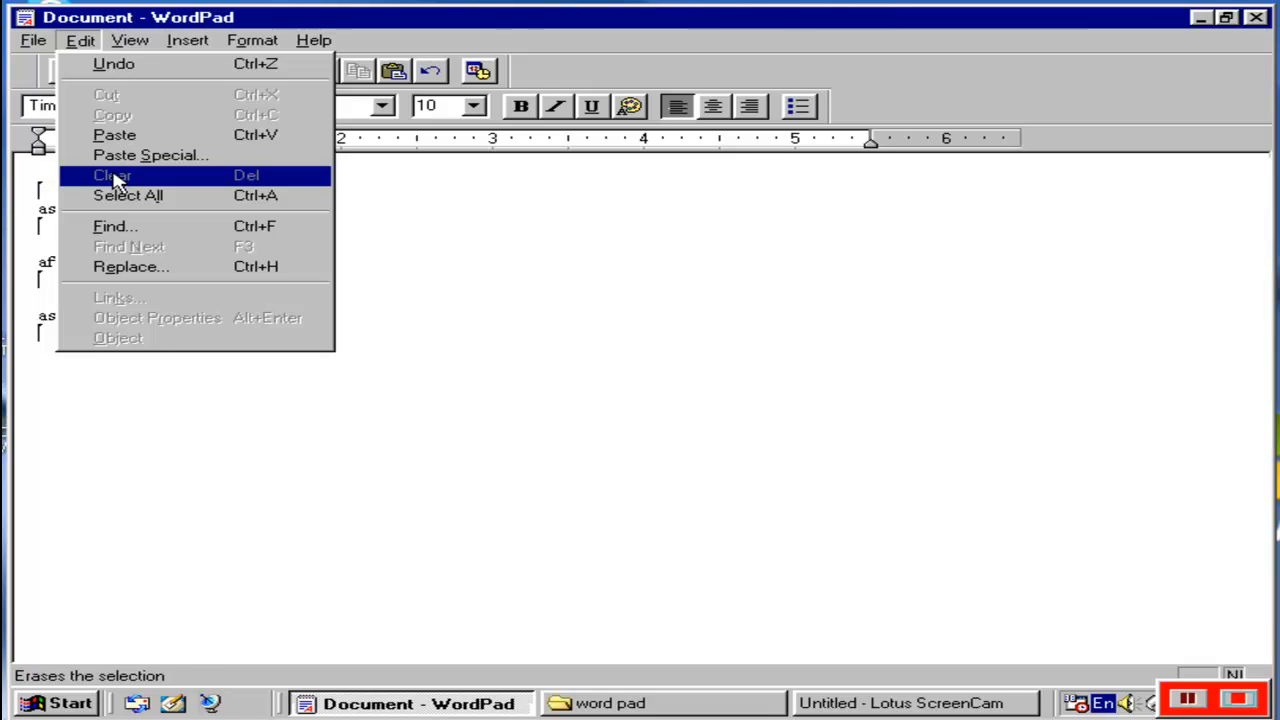
pyautogui.click(229, 425)
pyautogui.moveTo(161, 308); pyautogui.dragTo(42, 298)
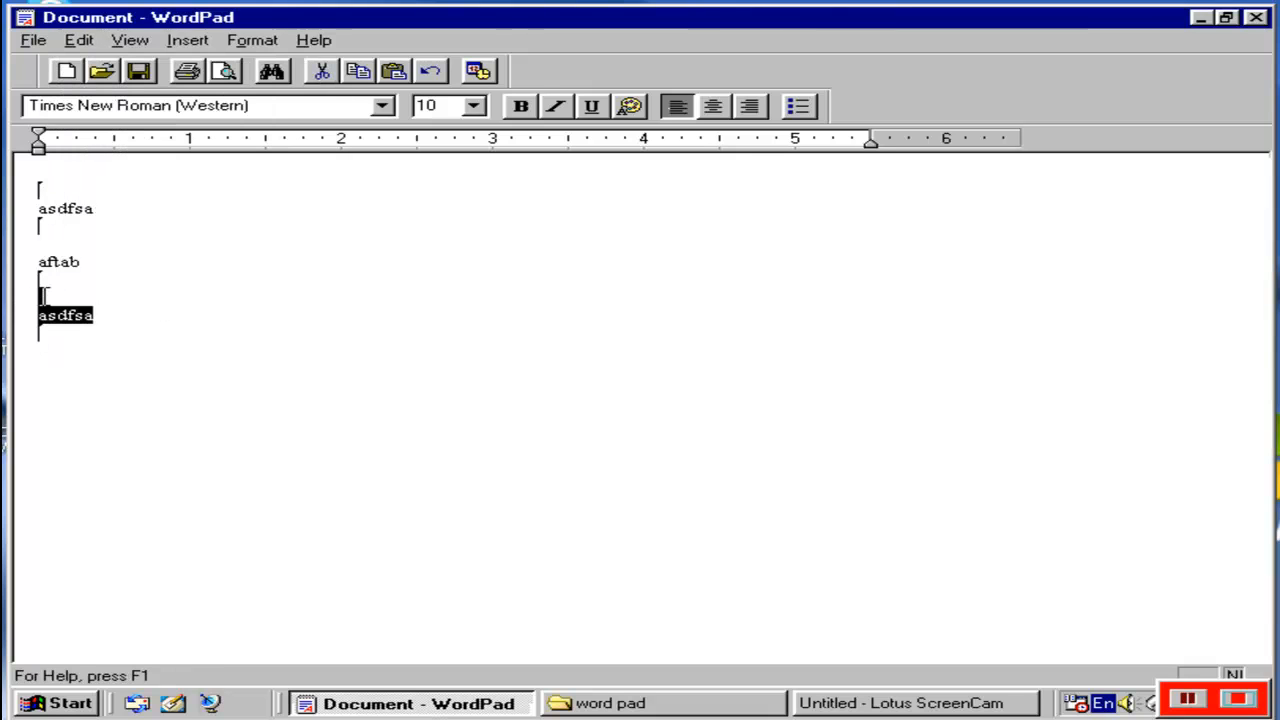
pyautogui.click(80, 40)
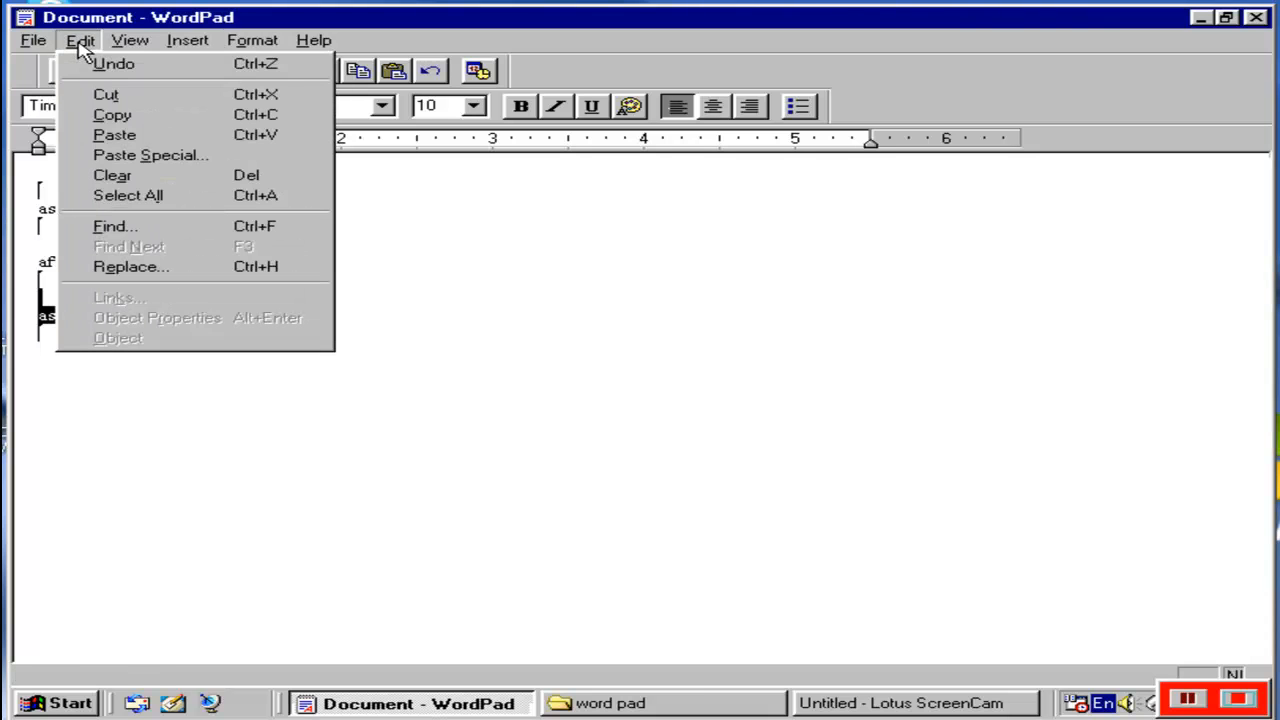
pyautogui.click(112, 175)
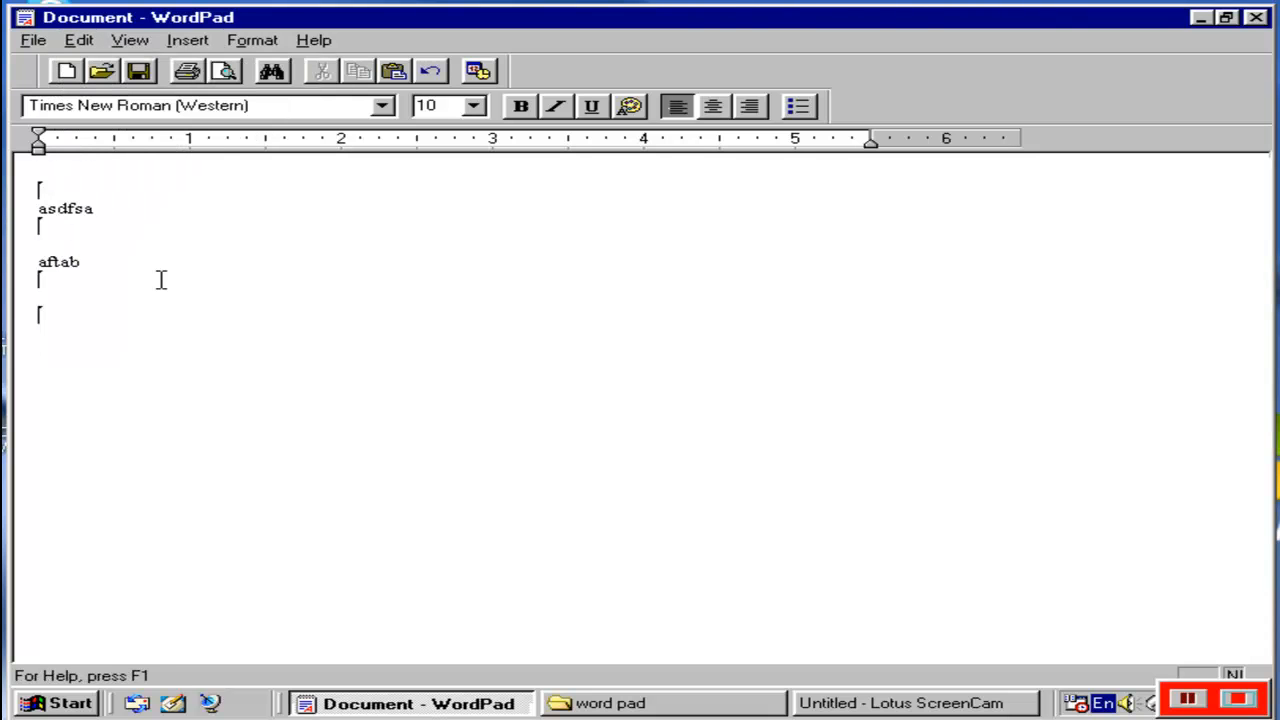
# Select the entire document and delete all its content.
pyautogui.click(79, 42)
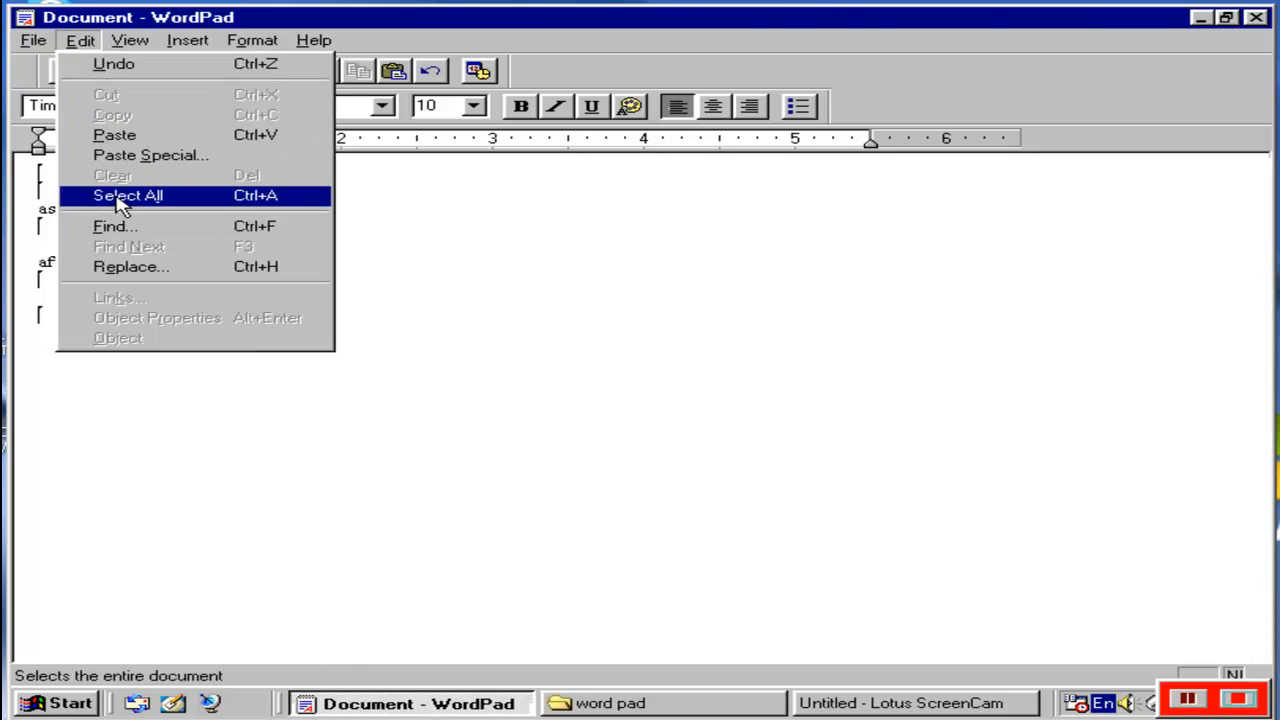
pyautogui.click(118, 197)
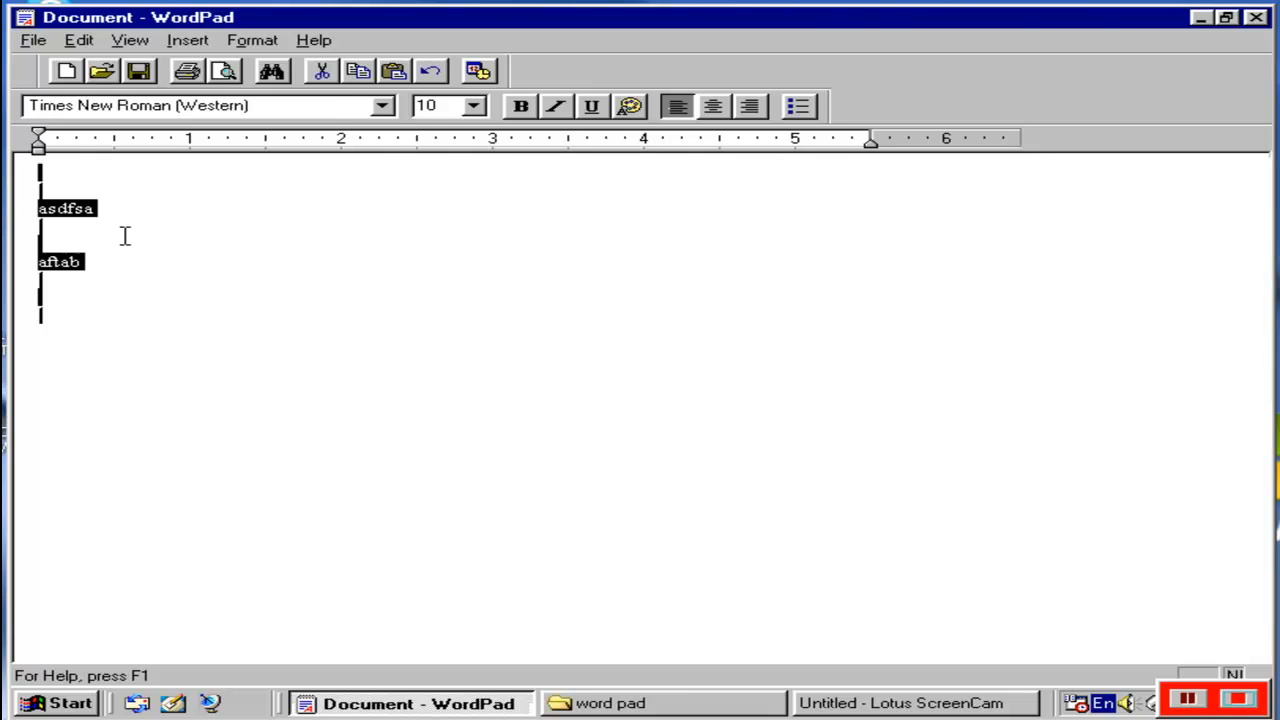
pyautogui.press('Delete')
pyautogui.click(80, 42)
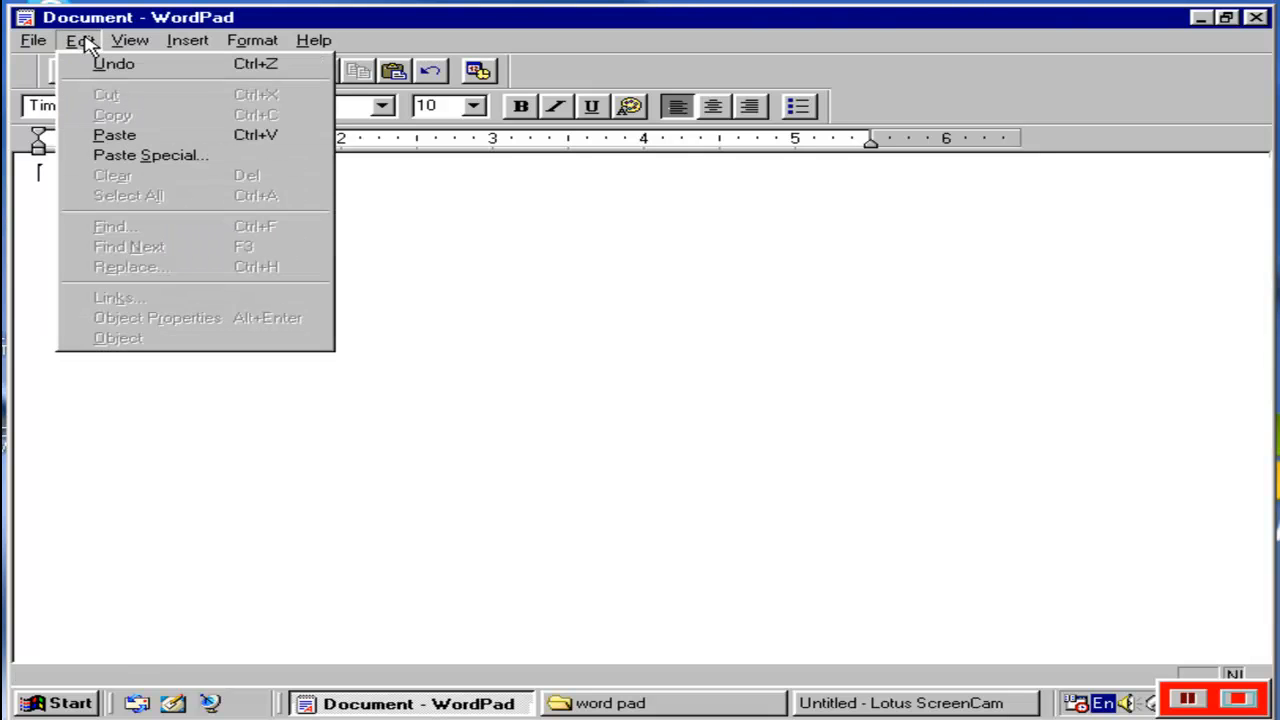
pyautogui.click(378, 169)
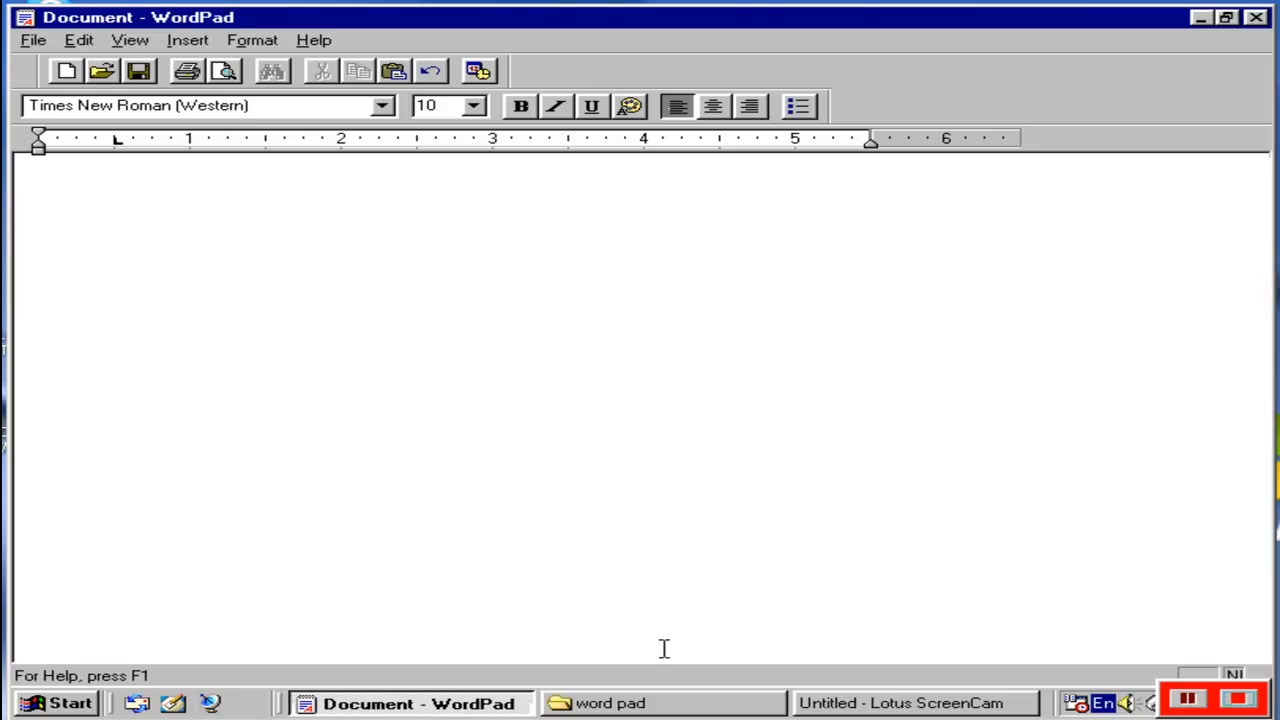
pyautogui.click(966, 705)
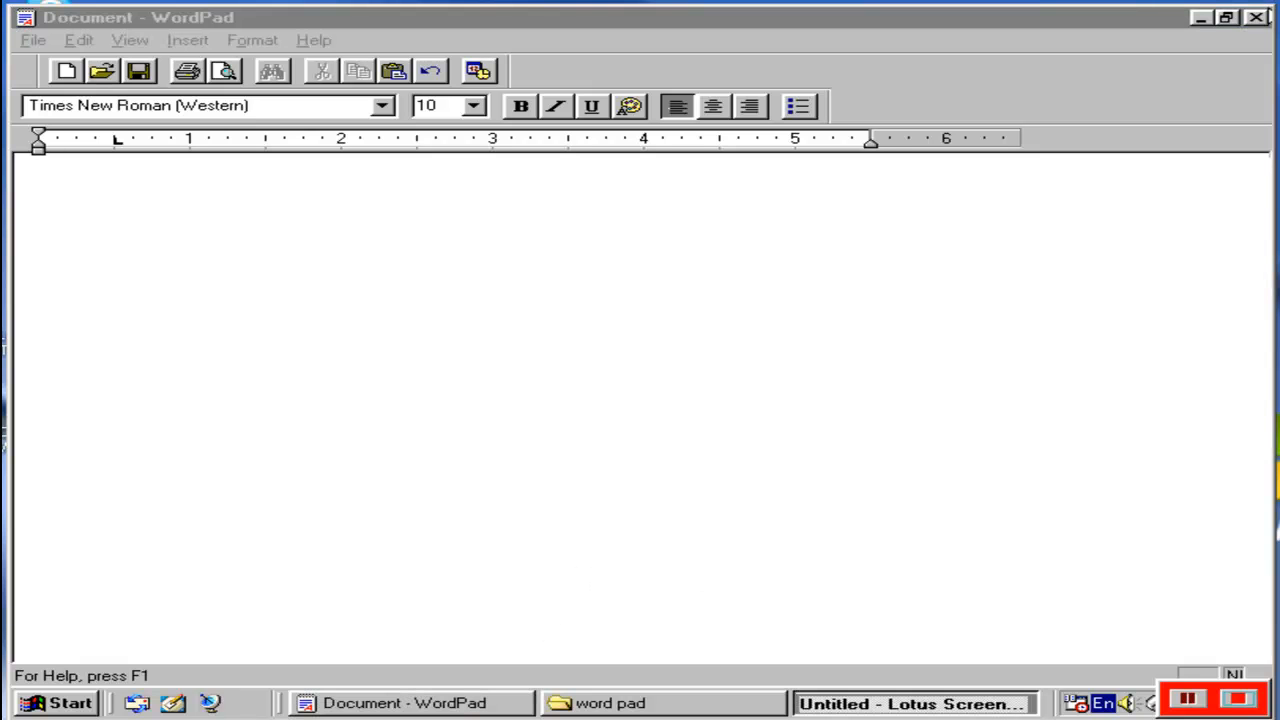
pyautogui.click(1201, 17)
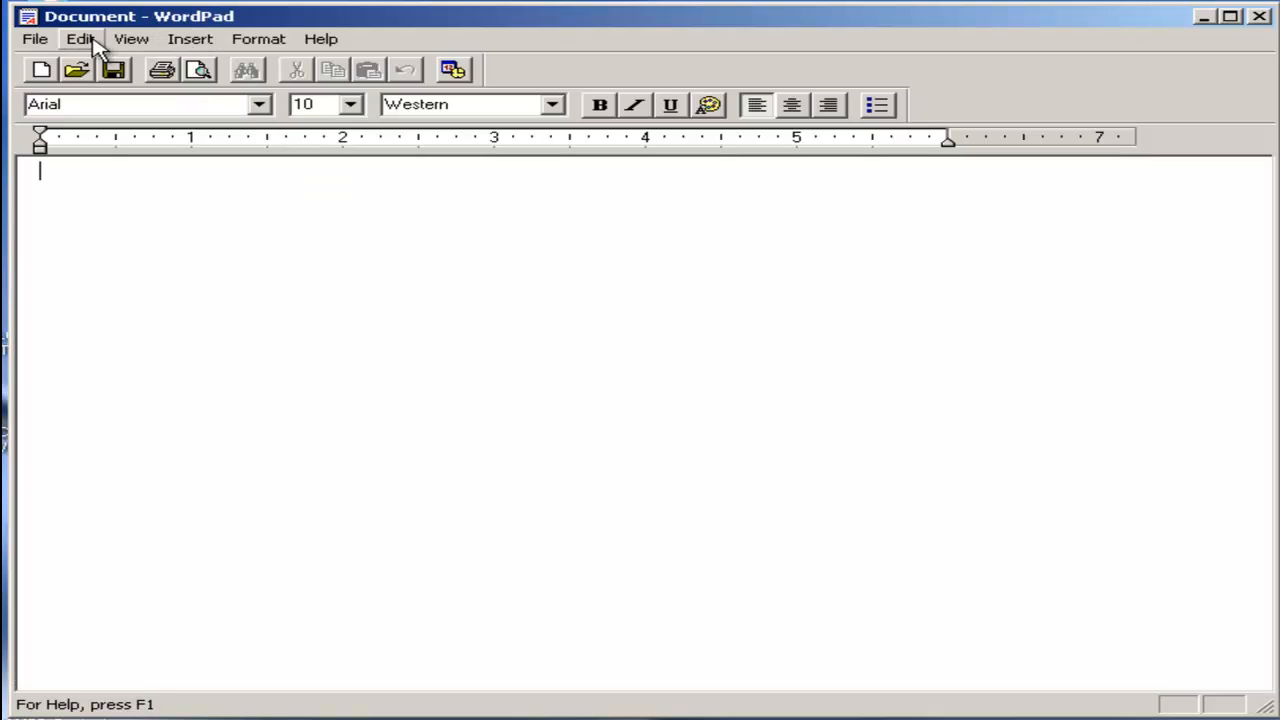
# Enter three first names on separate lines in the blank document, leaving an empty line before the third.
pyautogui.click(82, 40)
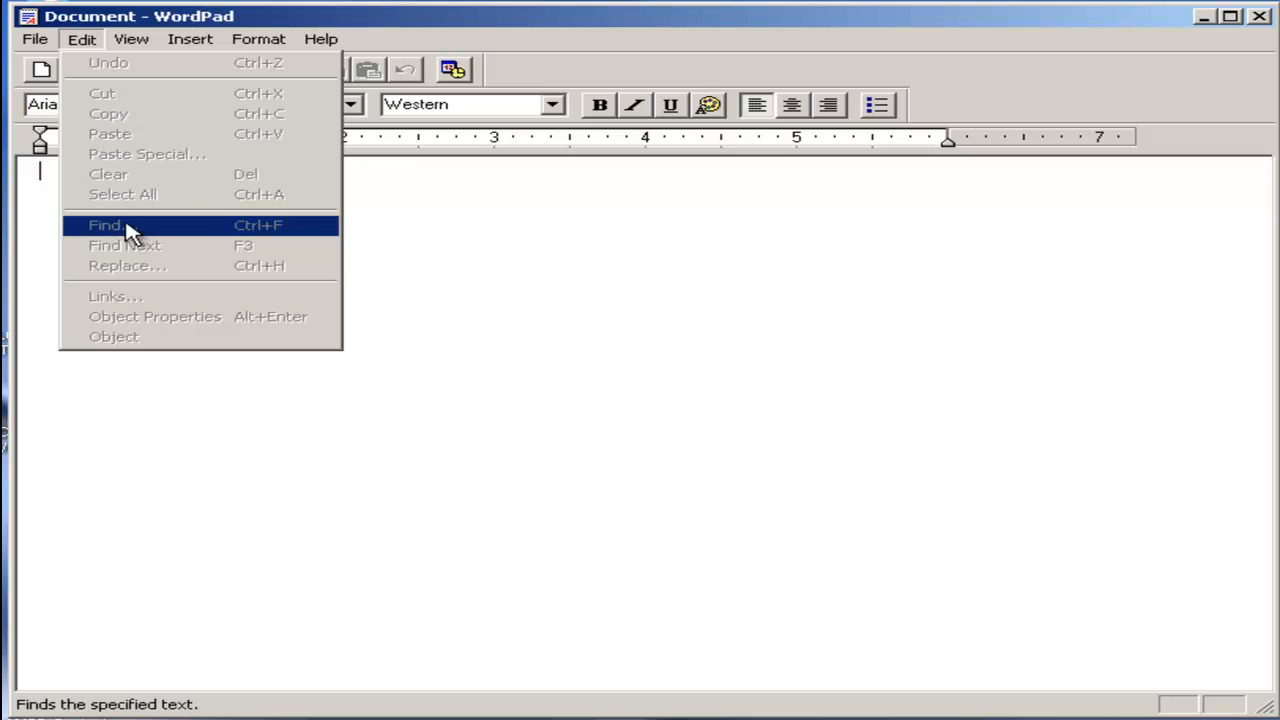
pyautogui.click(494, 283)
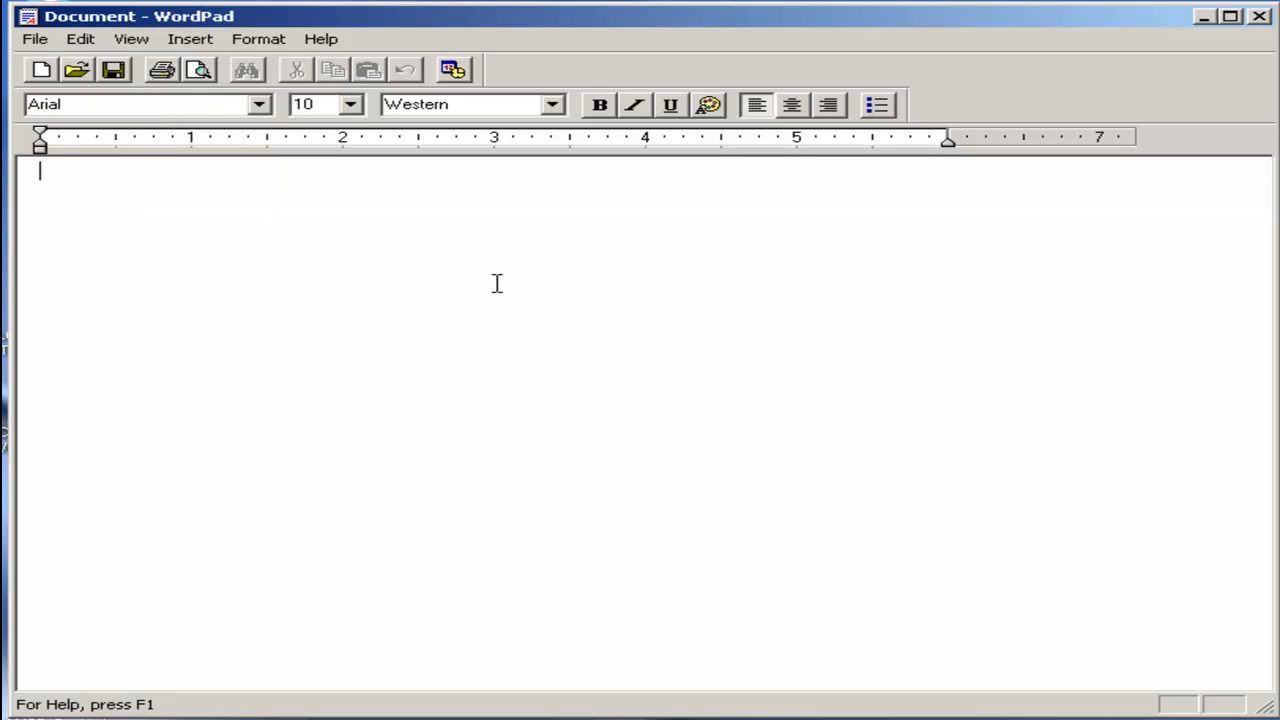
pyautogui.write('aftab ')
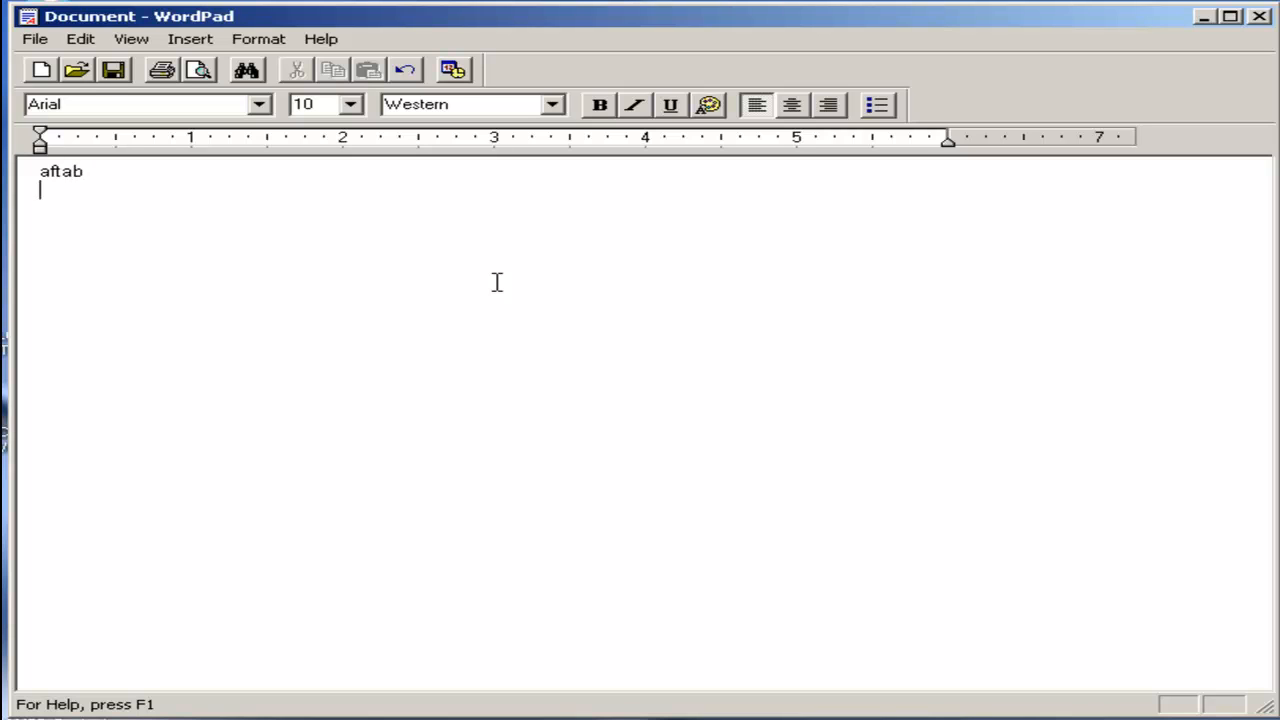
pyautogui.write('aijaz')
pyautogui.press('Return')
pyautogui.press('Return')
pyautogui.write('saleem')
pyautogui.press('Return')
# Set the font size of all the text to 24.
pyautogui.hotkey('ctrl', 'a')
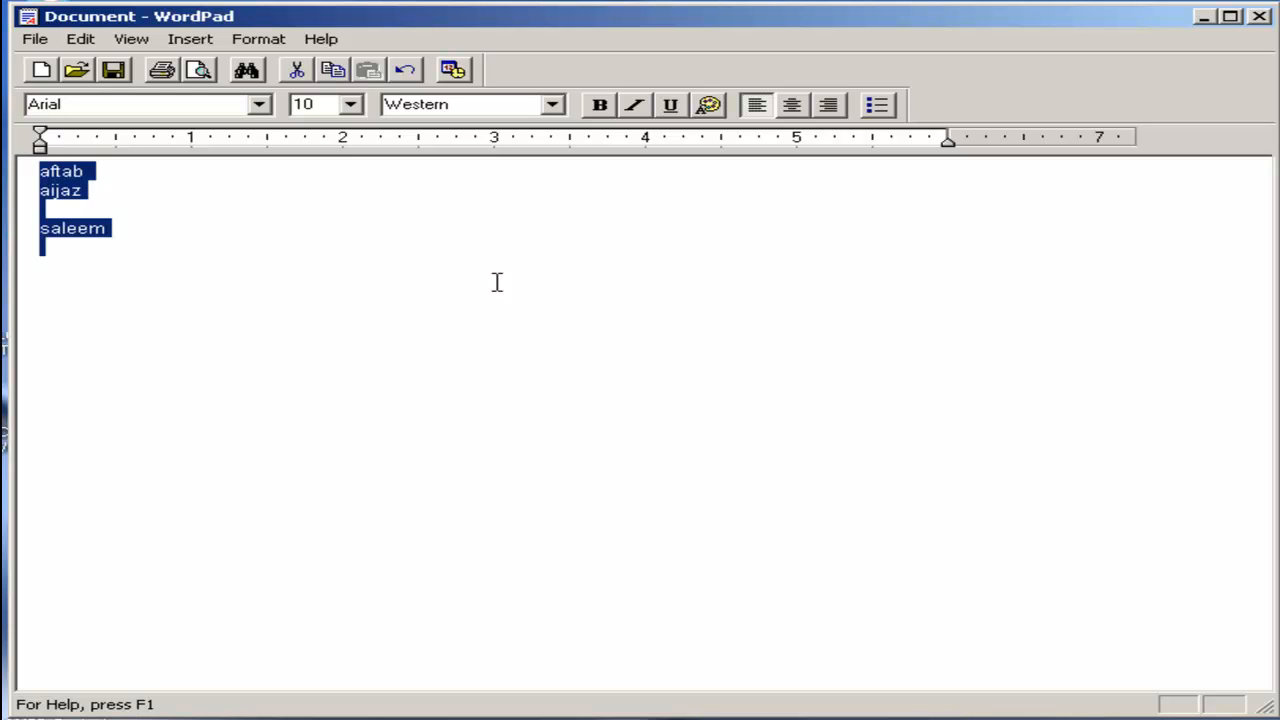
pyautogui.click(352, 104)
pyautogui.click(320, 293)
pyautogui.click(335, 226)
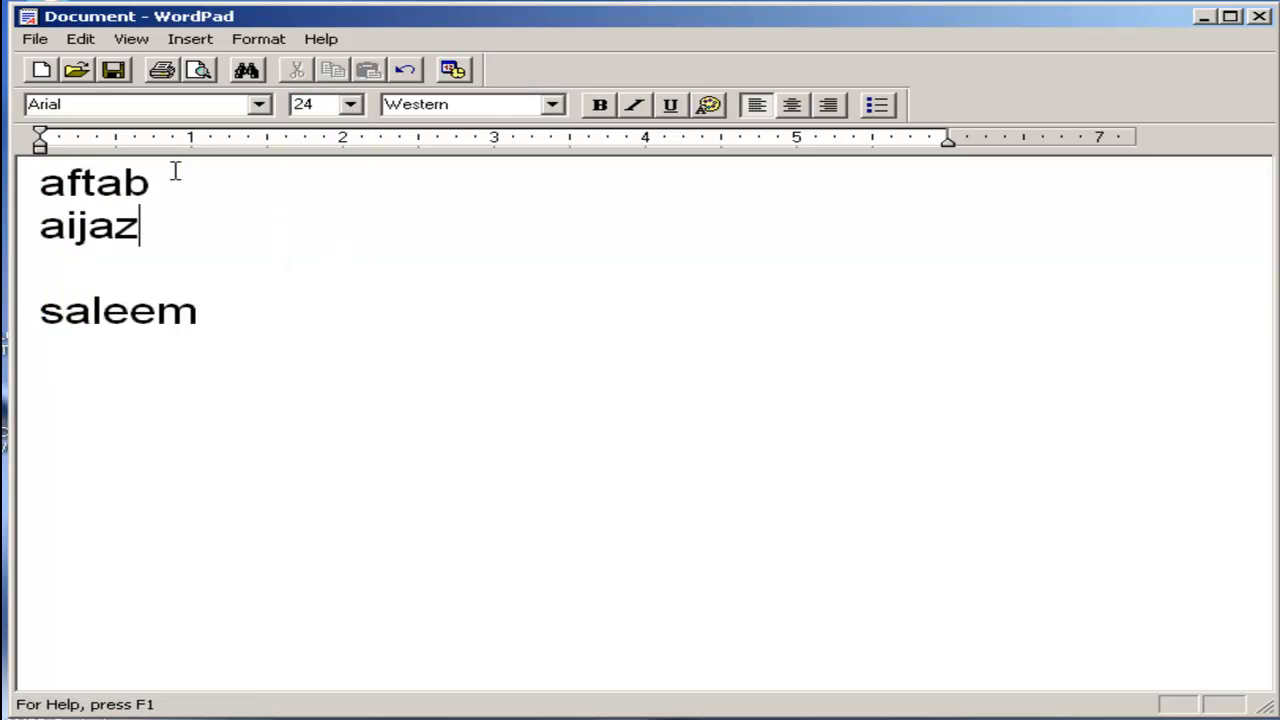
# Search from the first line for the third name in the document, keeping the Find dialog clear of the text.
pyautogui.press('Up')
pyautogui.click(82, 38)
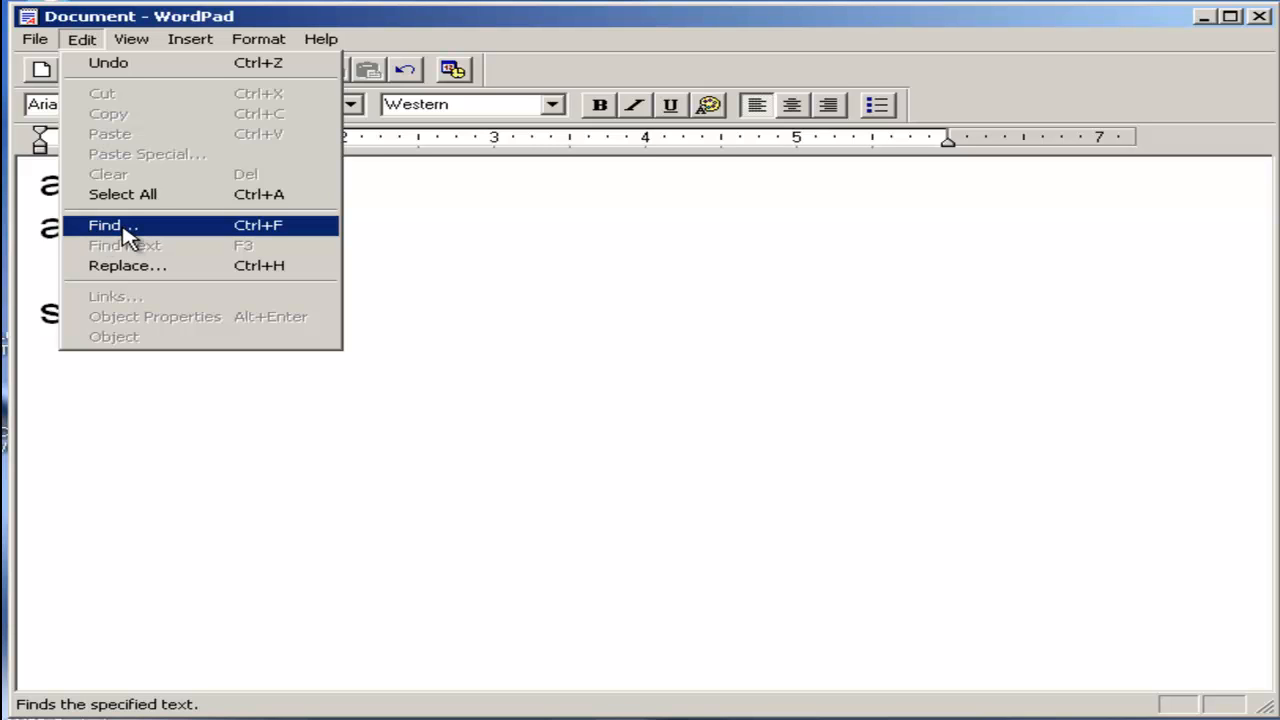
pyautogui.click(127, 230)
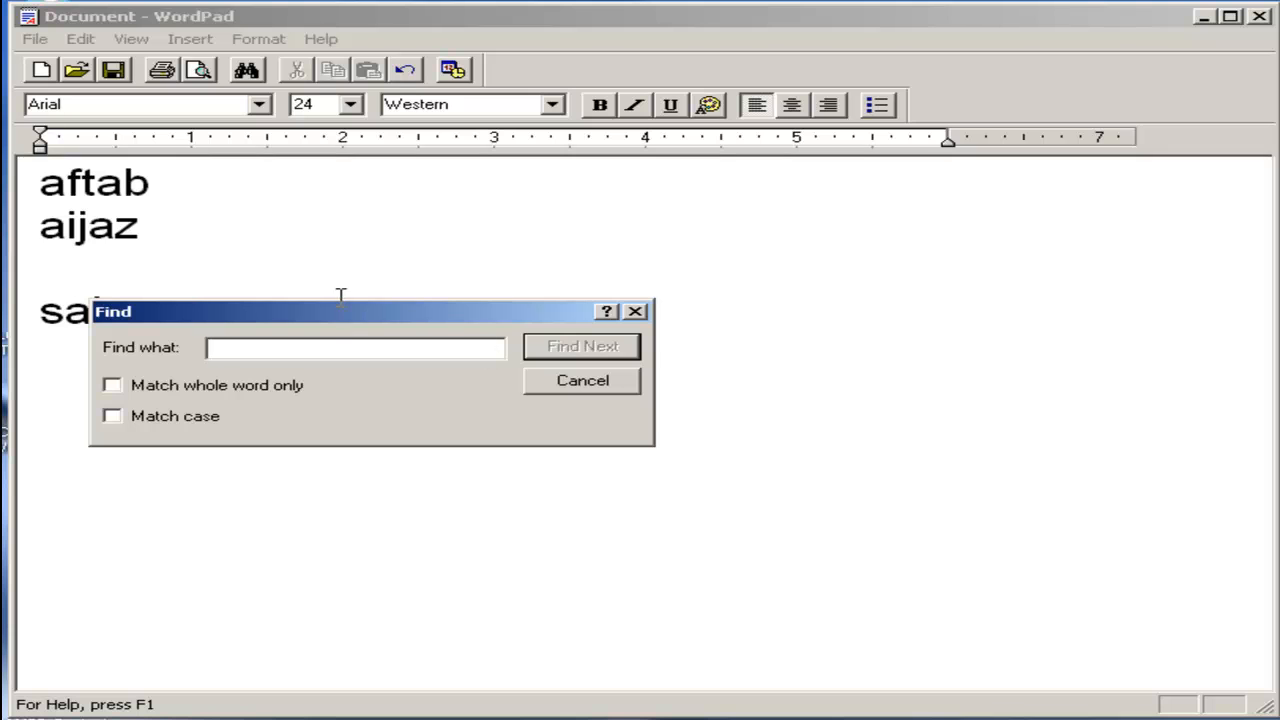
pyautogui.moveTo(325, 314); pyautogui.dragTo(450, 306)
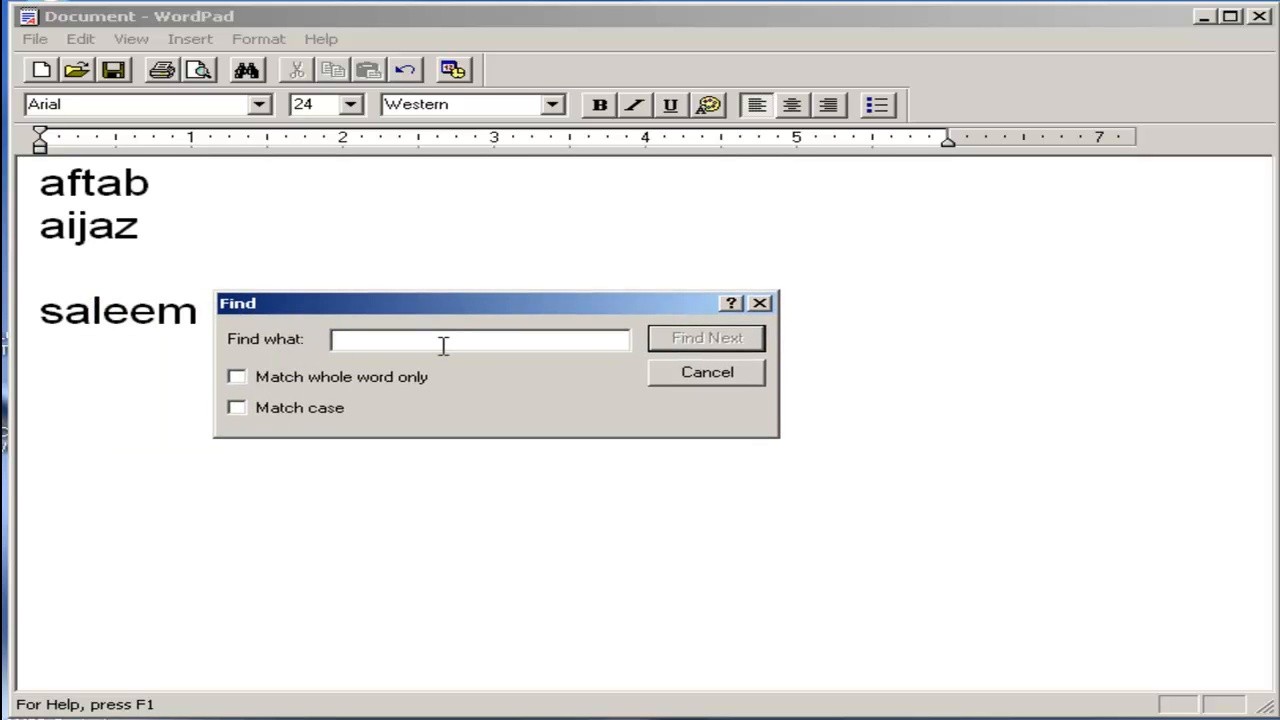
pyautogui.write('saleem')
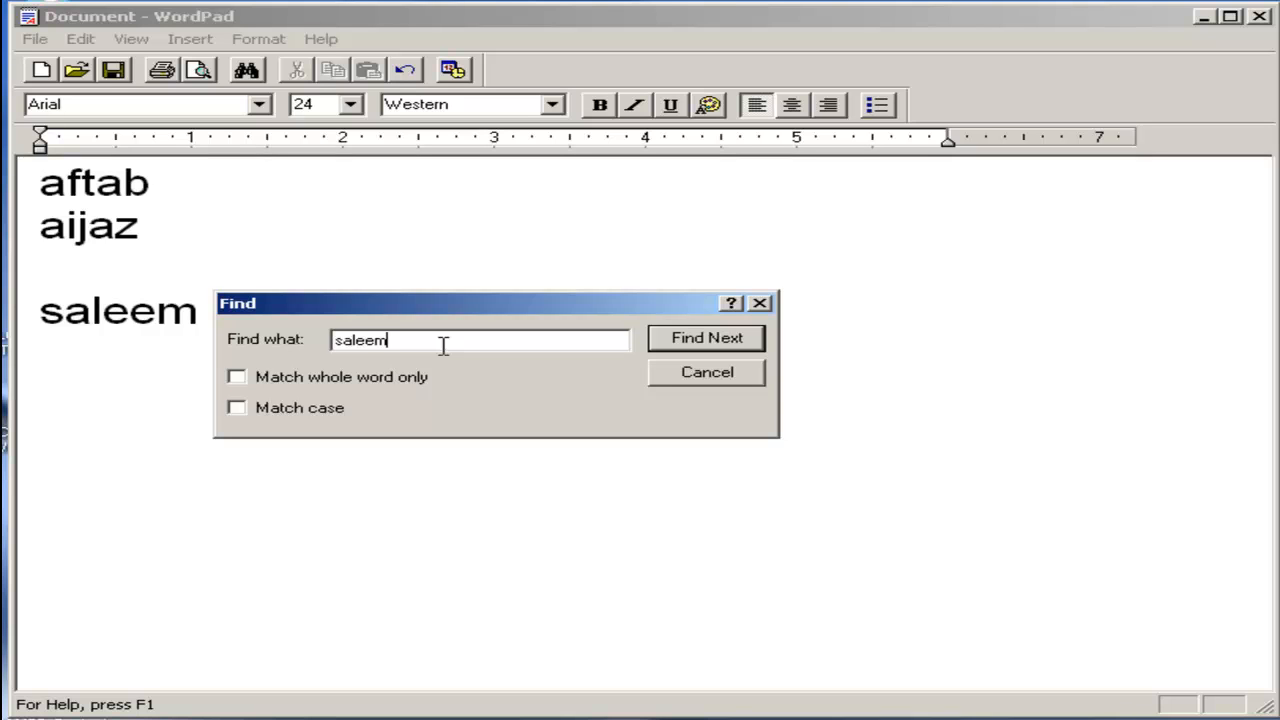
pyautogui.click(738, 343)
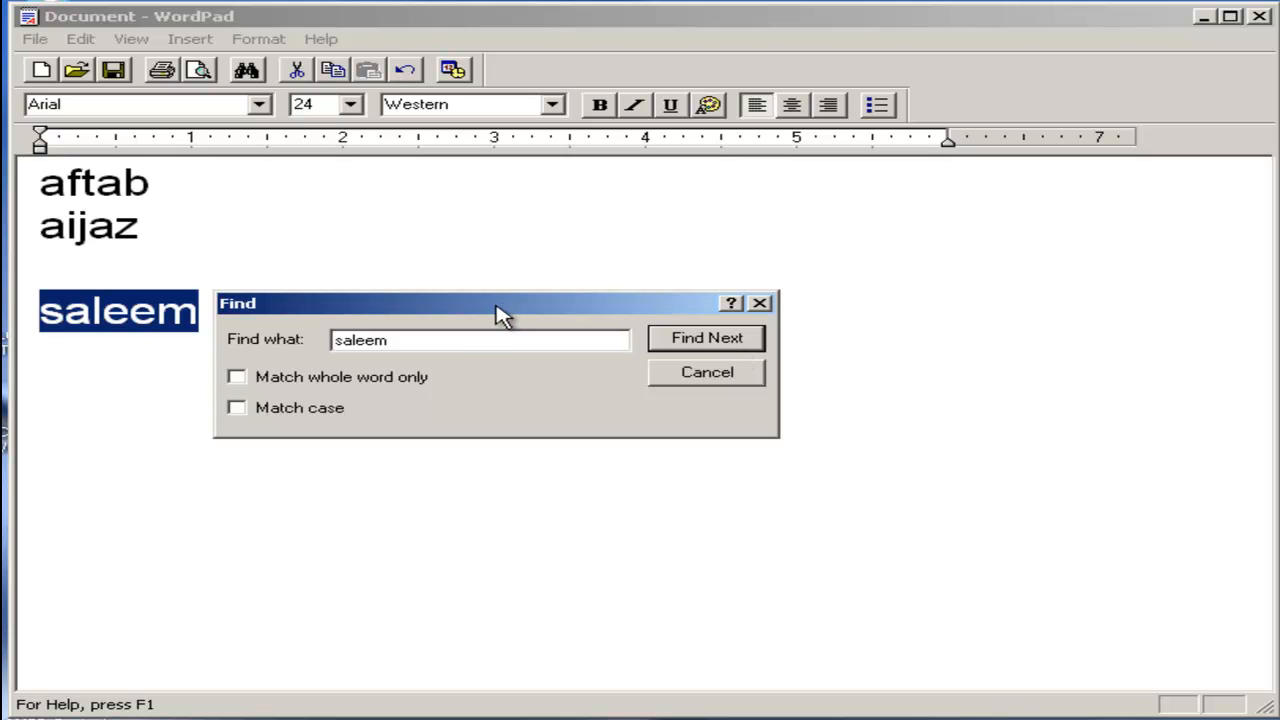
# Search for the next occurrence of the third name with the Find dialog moved further from the text, and close the search.
pyautogui.moveTo(457, 306); pyautogui.dragTo(669, 277)
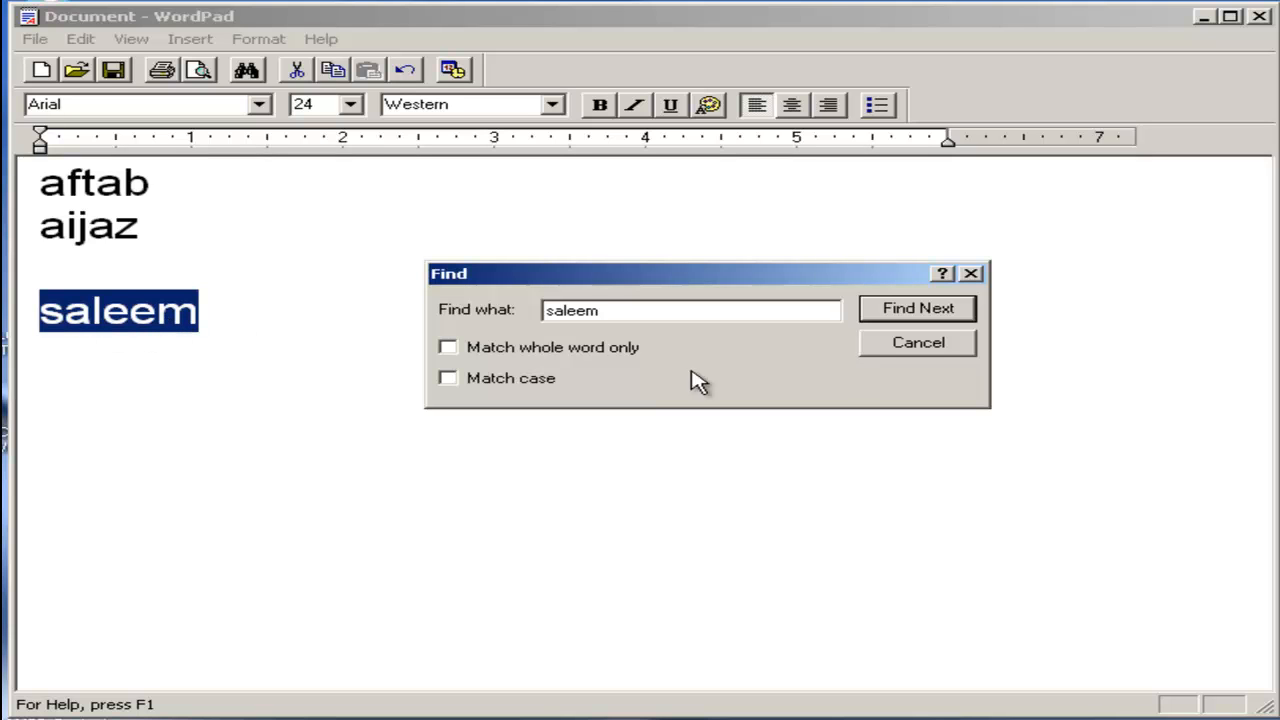
pyautogui.click(911, 320)
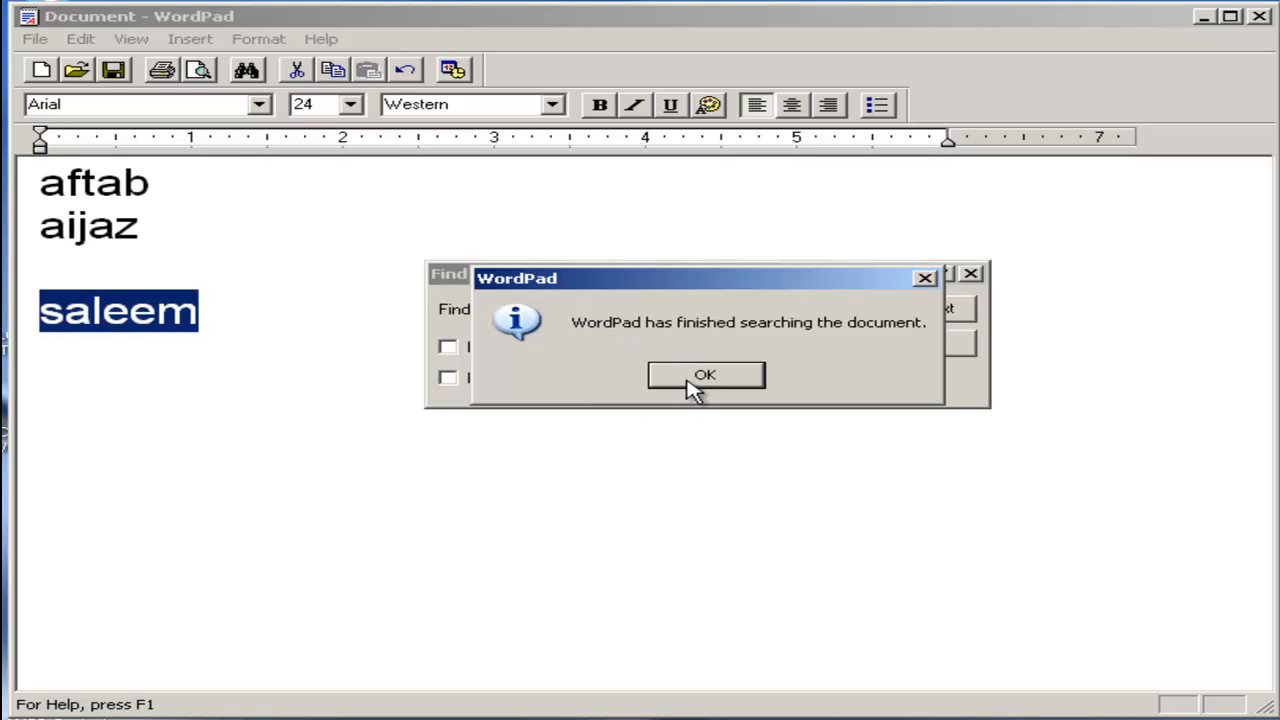
pyautogui.click(692, 380)
pyautogui.click(895, 350)
# Enter the third name two more times on separate lines below the existing text, leaving three empty lines before them.
pyautogui.click(486, 360)
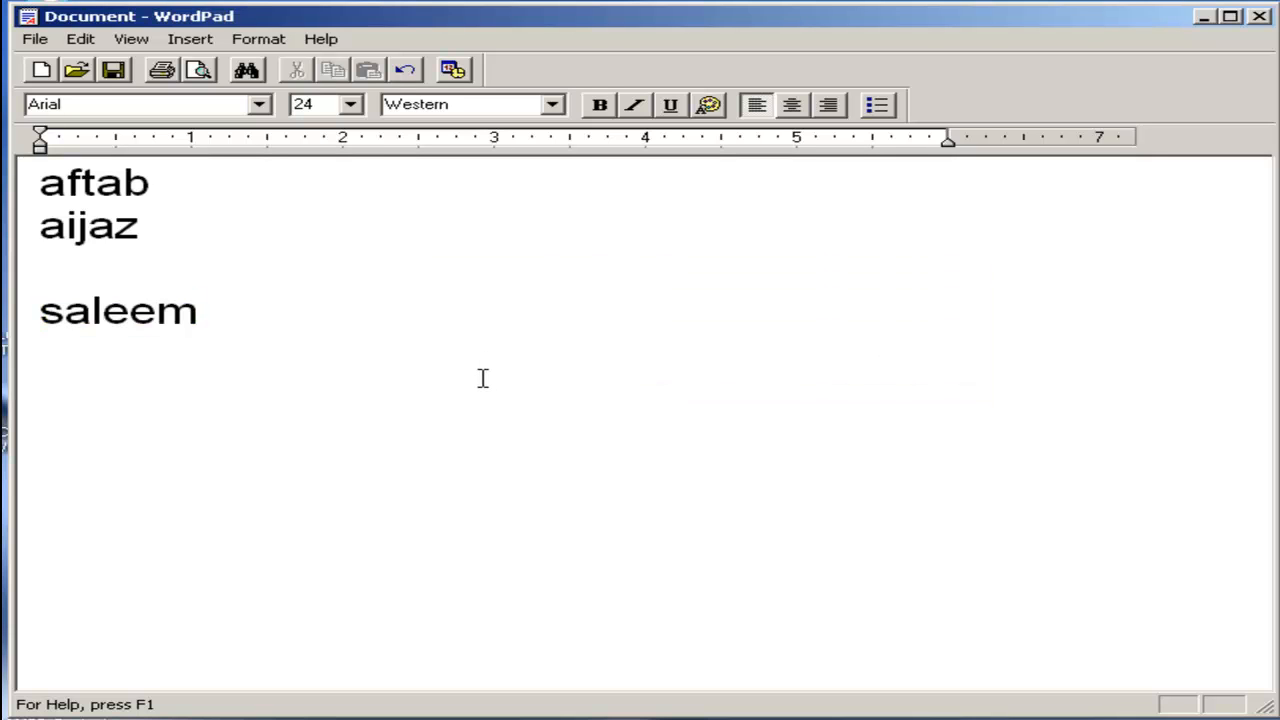
pyautogui.write('saleem')
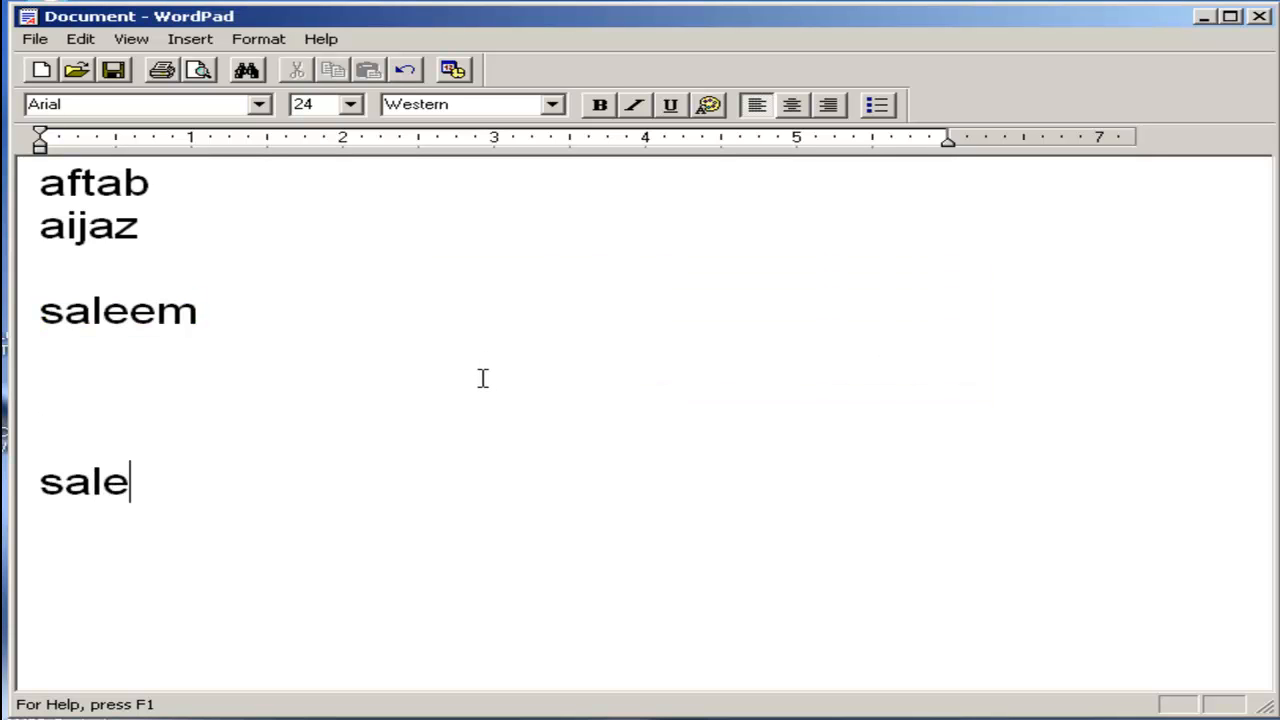
pyautogui.press('Return')
pyautogui.write('sale')
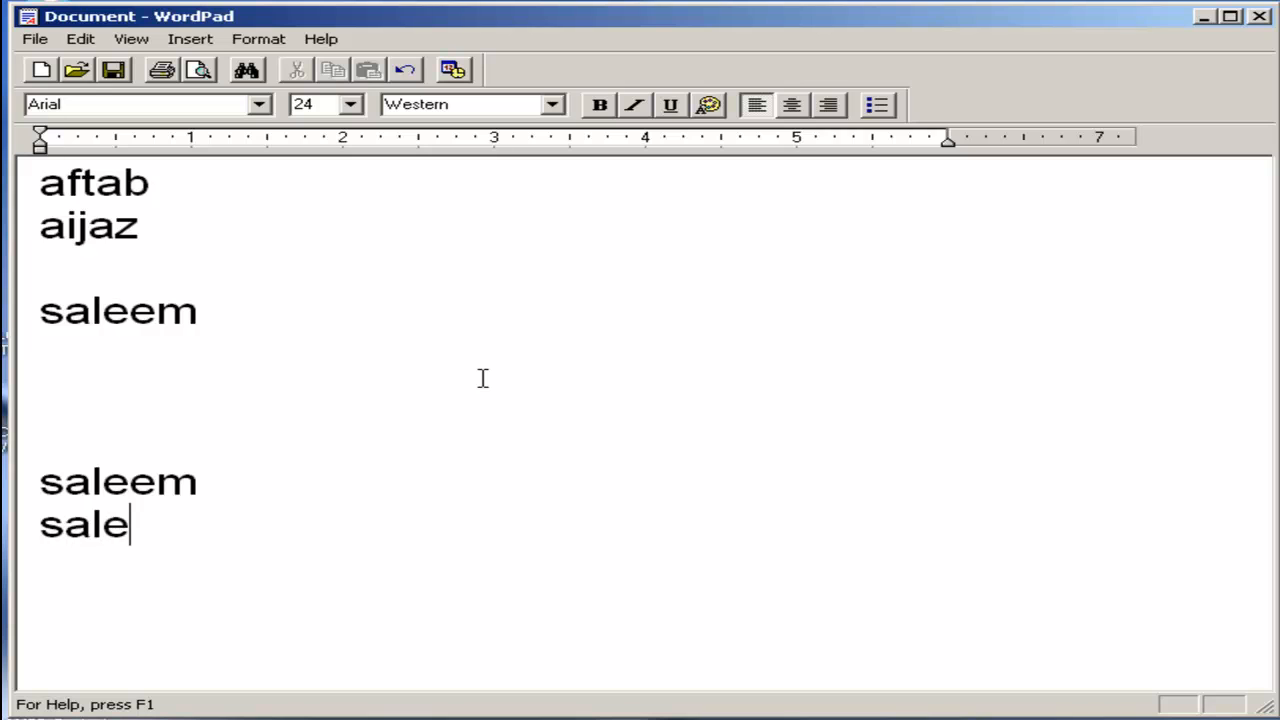
pyautogui.write('em')
pyautogui.press('Return')
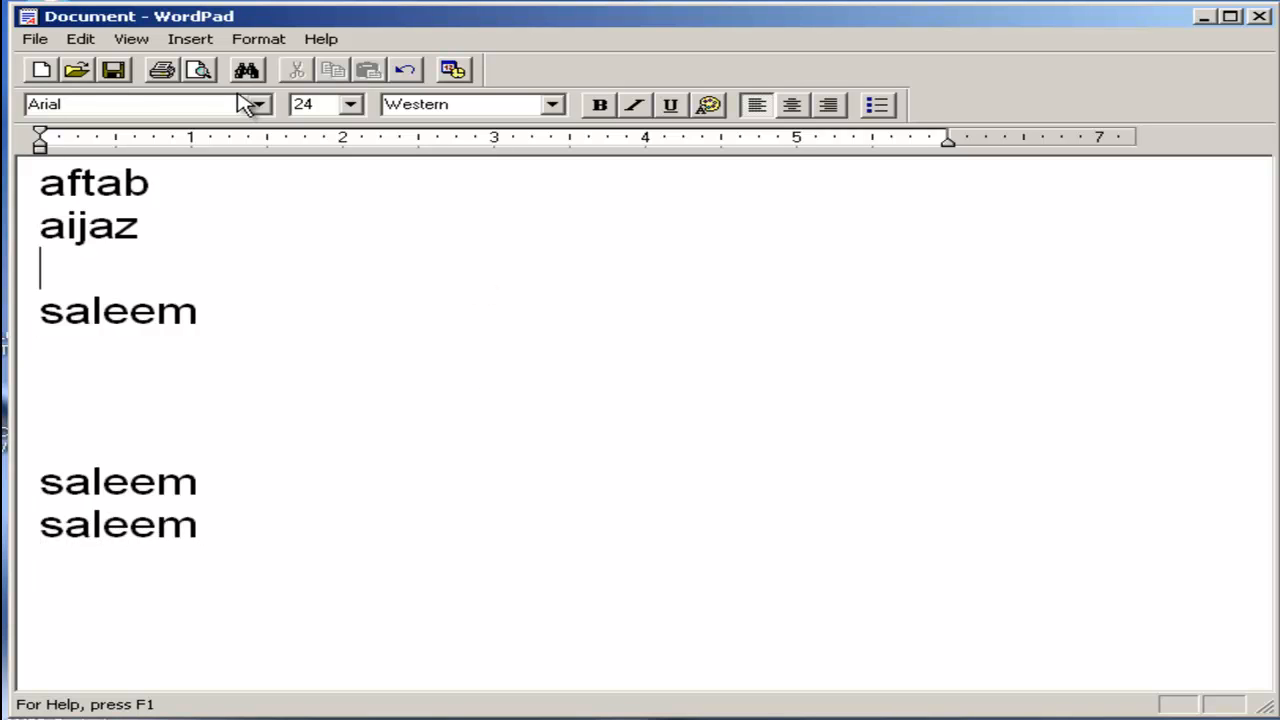
# Find every occurrence of the repeated name, starting from the empty line above its first occurrence, and close the search.
pyautogui.click(80, 39)
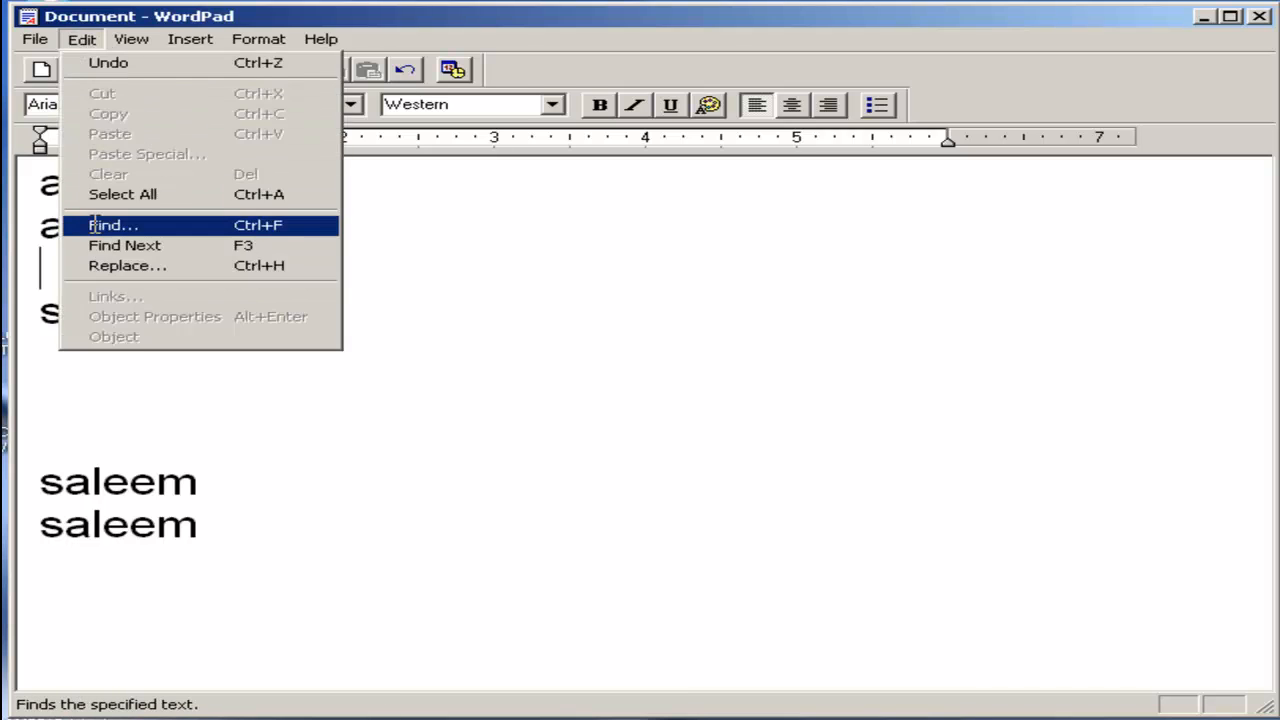
pyautogui.click(113, 226)
pyautogui.click(612, 358)
pyautogui.click(612, 358)
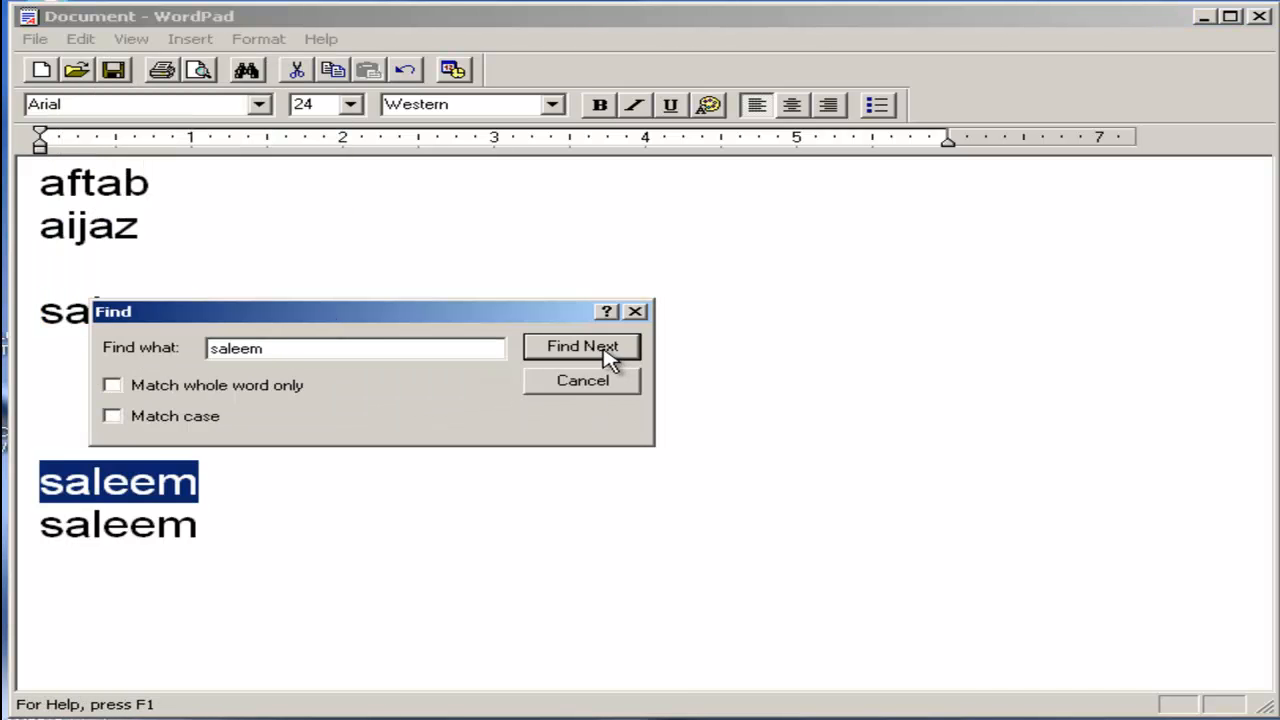
pyautogui.click(612, 358)
pyautogui.click(612, 358)
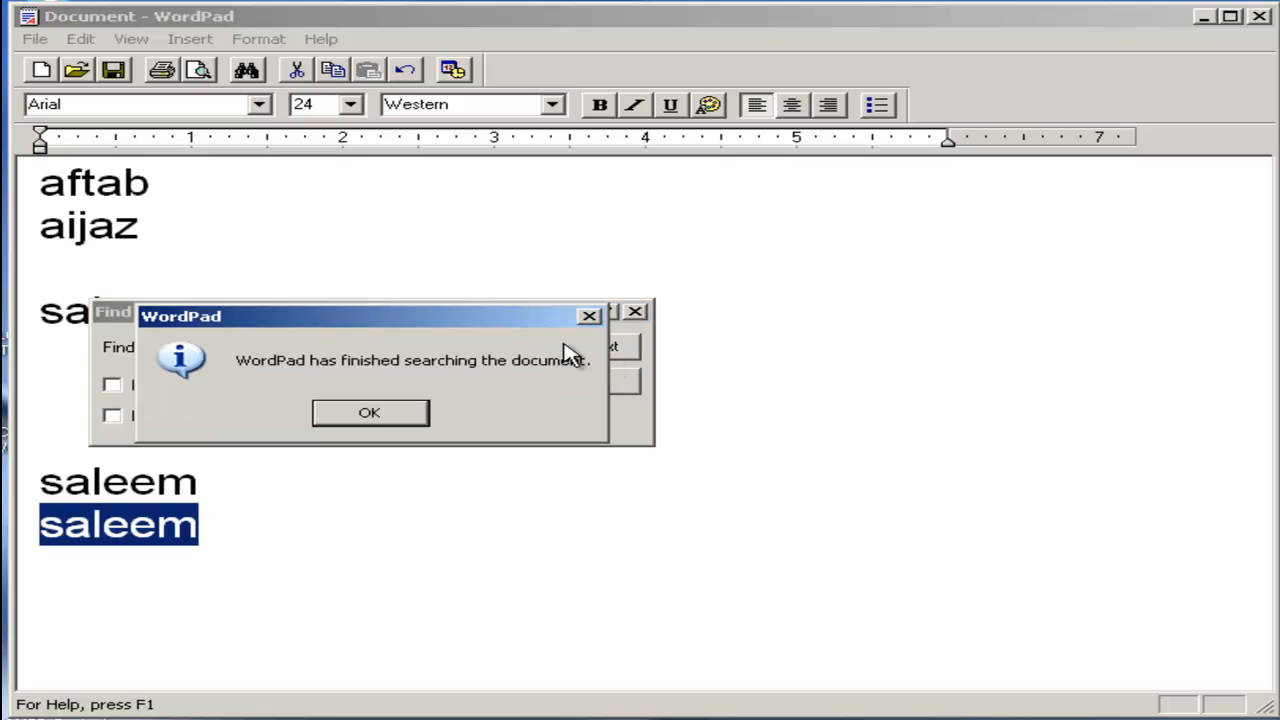
pyautogui.click(380, 415)
pyautogui.click(580, 388)
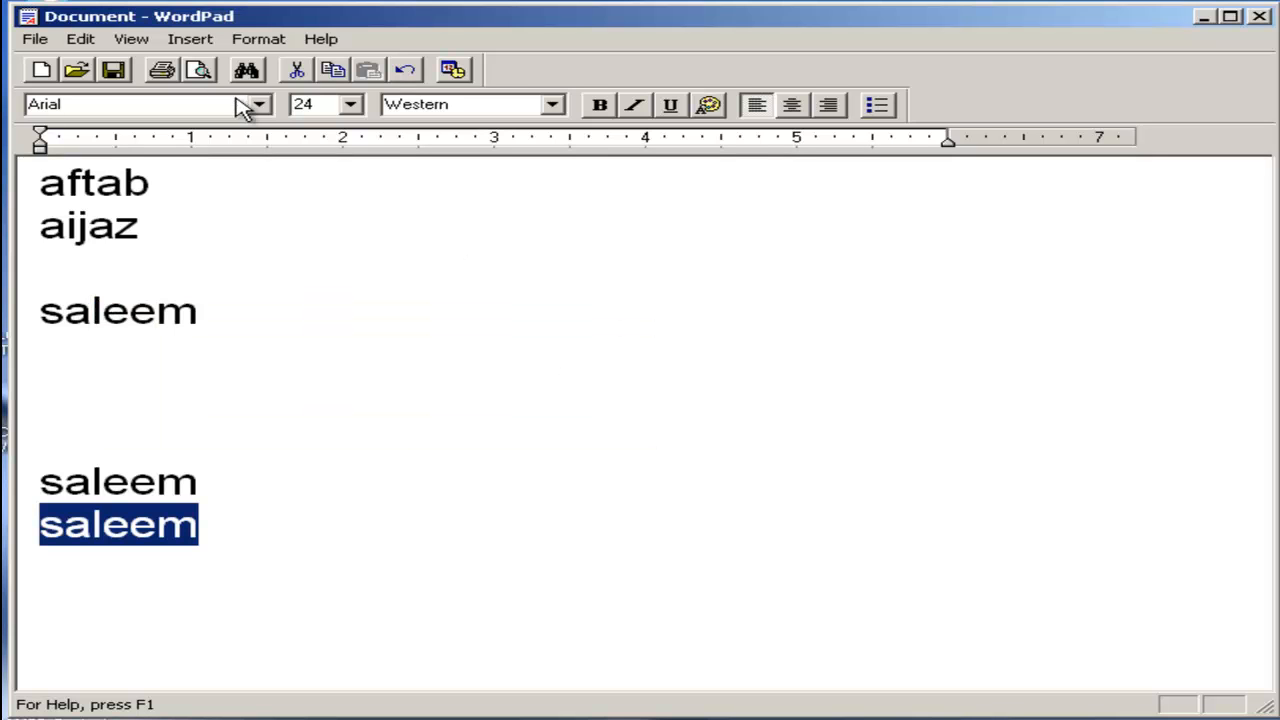
# Replace the three occurrences of the repeated name one at a time with a different first name, keeping the Replace dialog clear of the text.
pyautogui.click(82, 42)
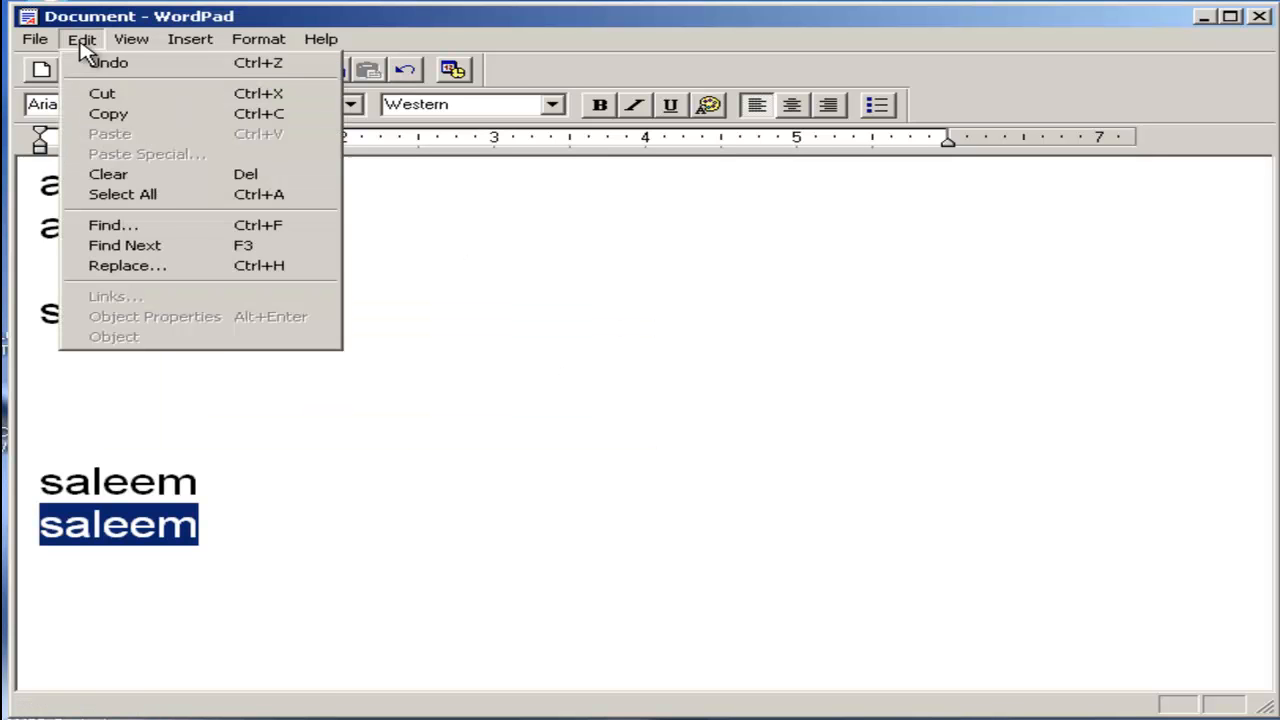
pyautogui.click(131, 268)
pyautogui.moveTo(350, 262); pyautogui.dragTo(595, 222)
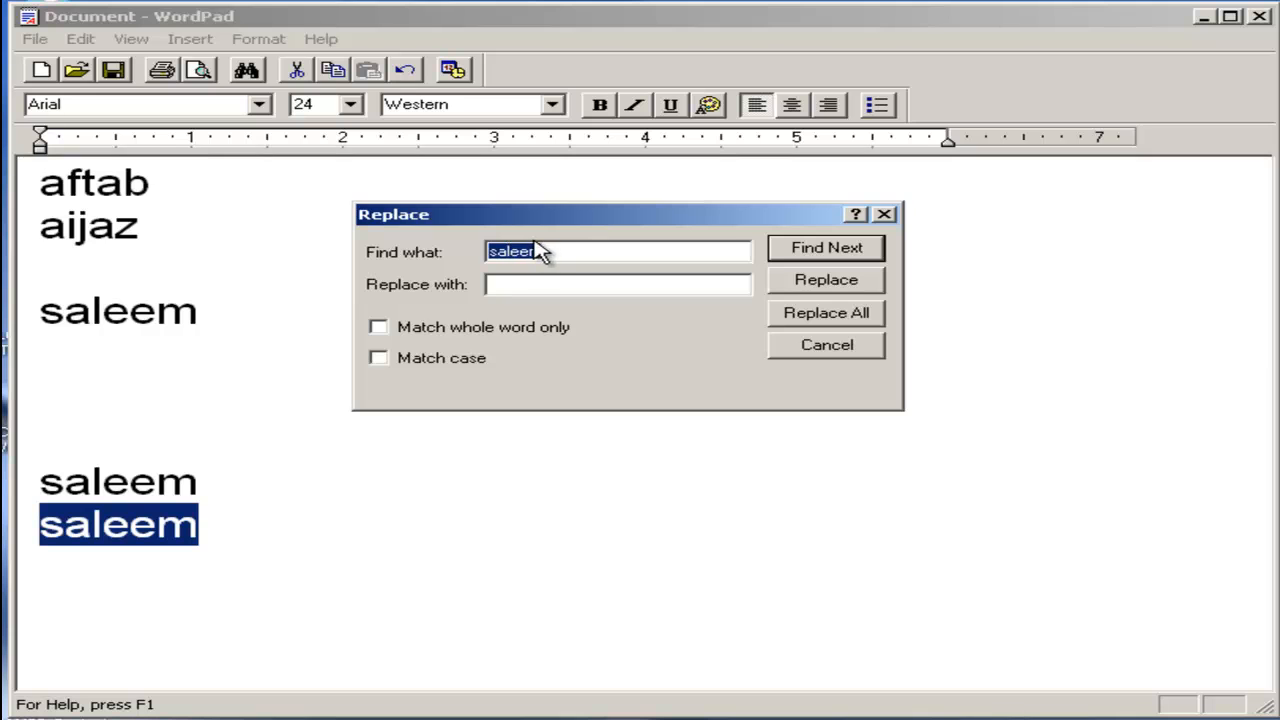
pyautogui.click(500, 286)
pyautogui.click(812, 256)
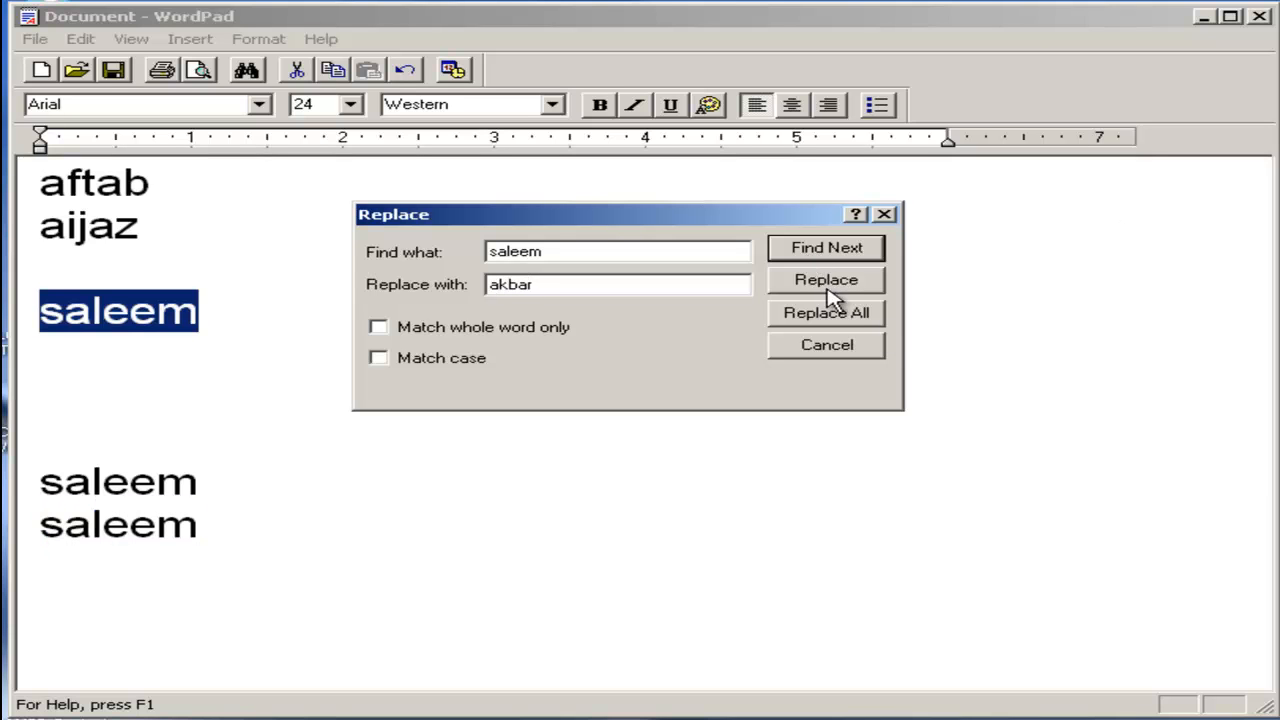
pyautogui.click(830, 289)
pyautogui.click(834, 286)
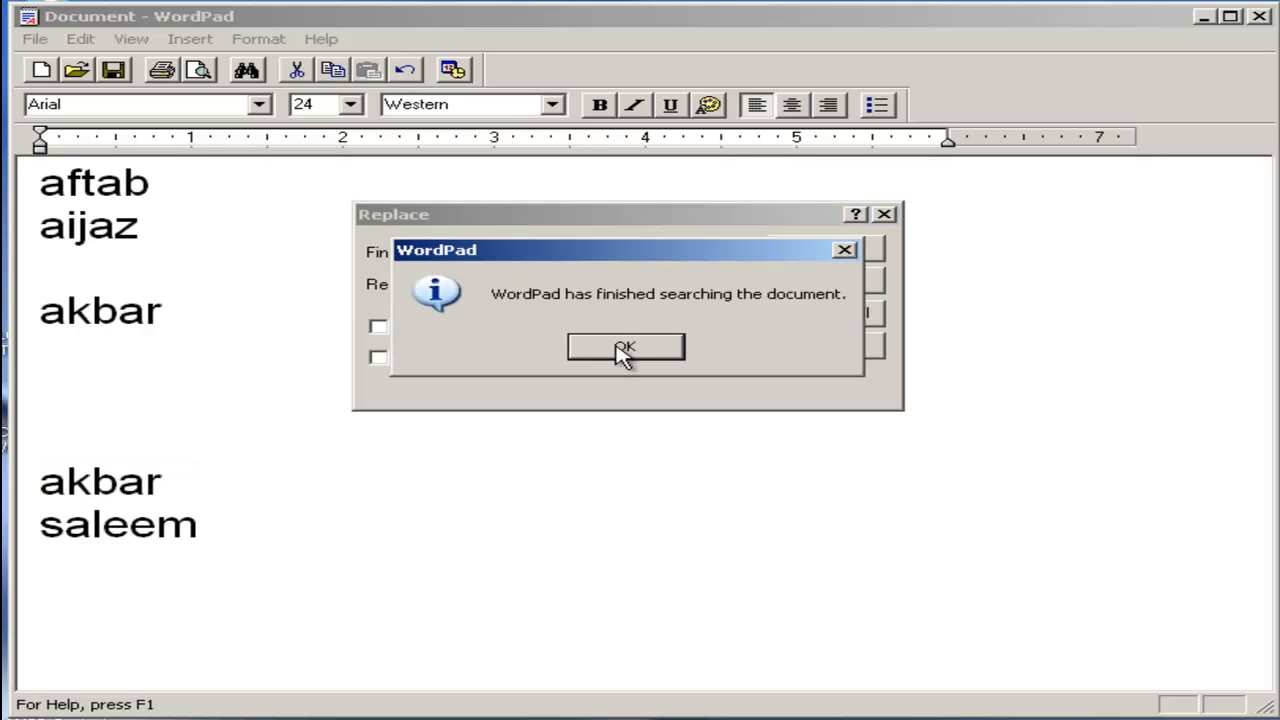
pyautogui.click(624, 350)
pyautogui.click(824, 286)
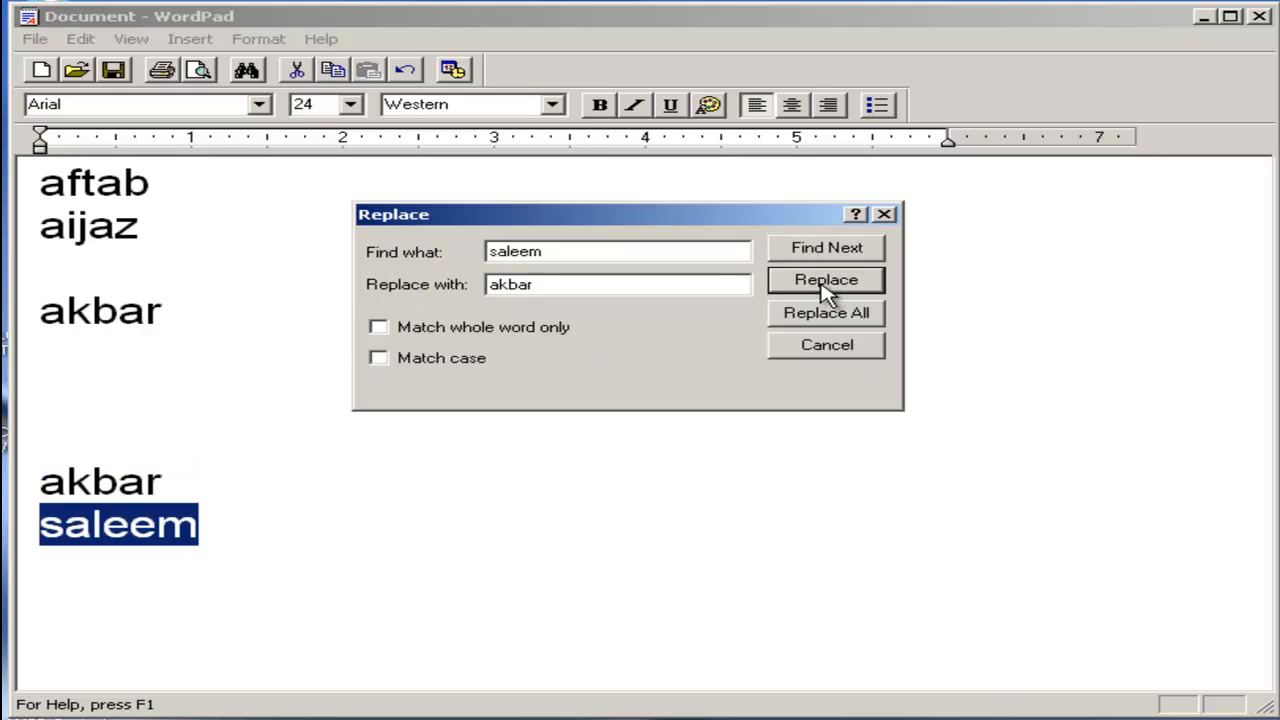
pyautogui.click(824, 286)
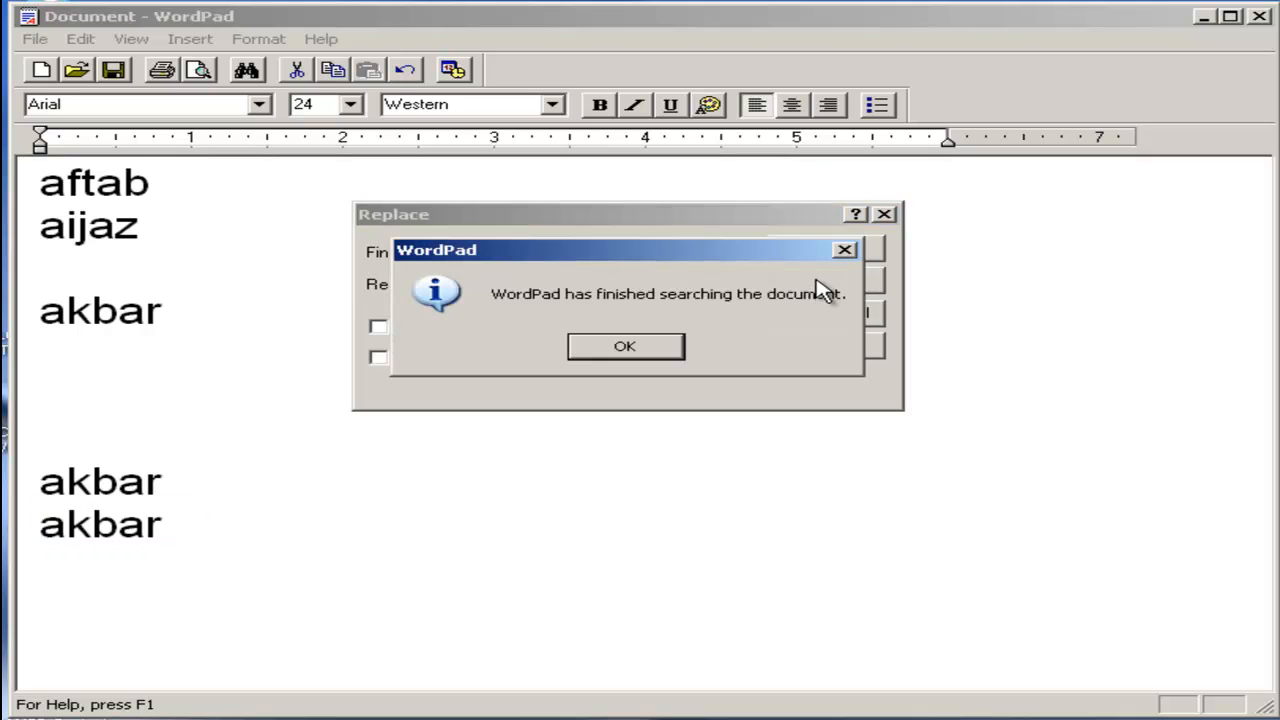
pyautogui.click(662, 348)
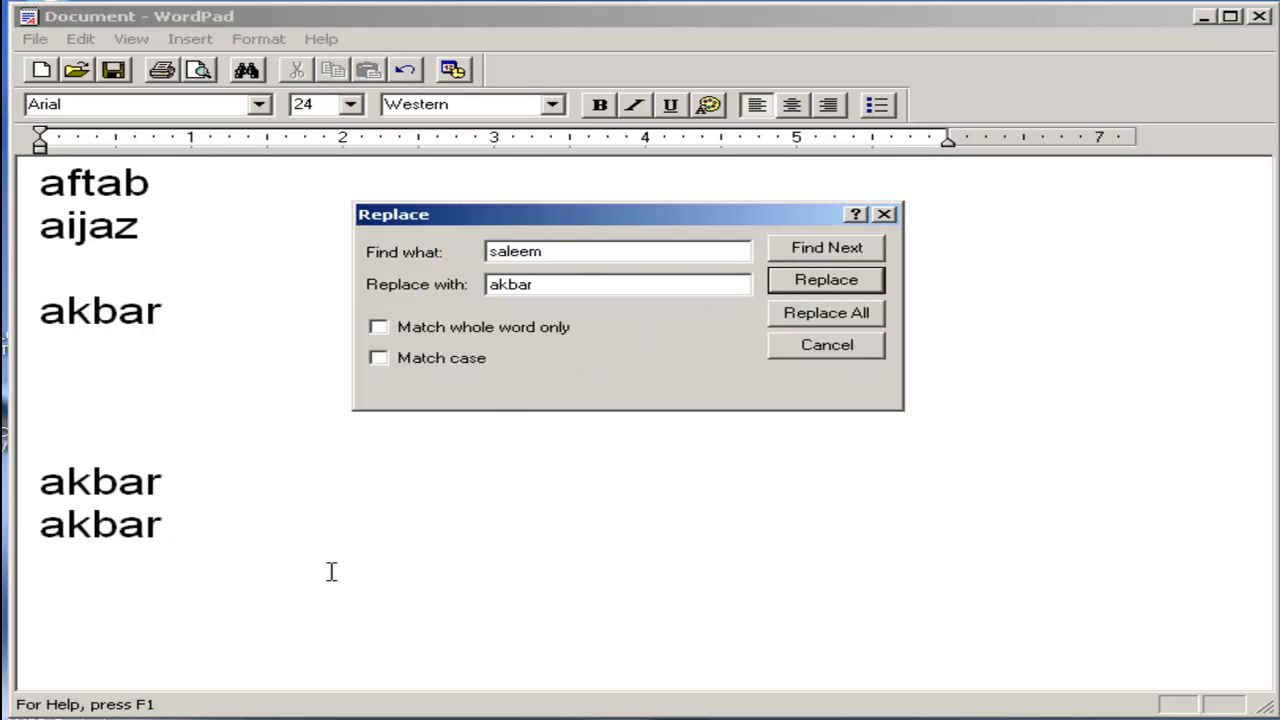
# Replace all occurrences of the newly substituted name at once with another first name, and close the Replace dialog.
pyautogui.click(571, 251)
pyautogui.doubleClick(563, 252)
pyautogui.write('af')
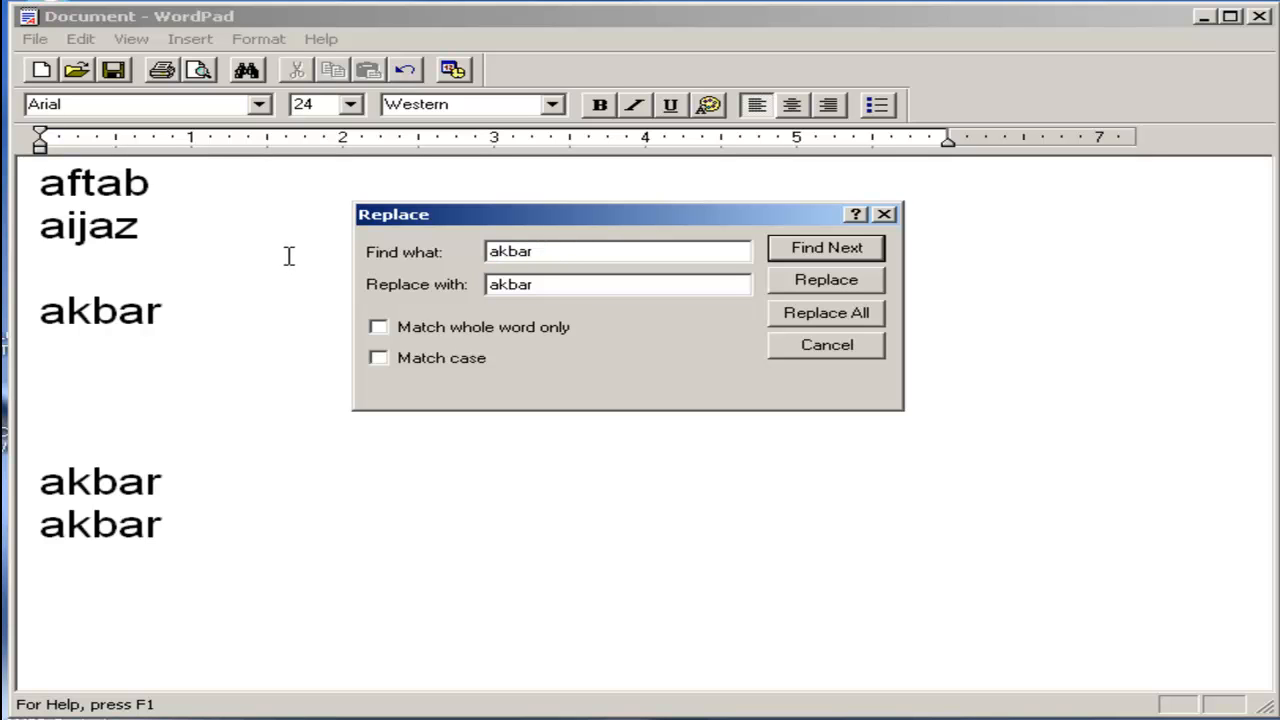
pyautogui.click(858, 256)
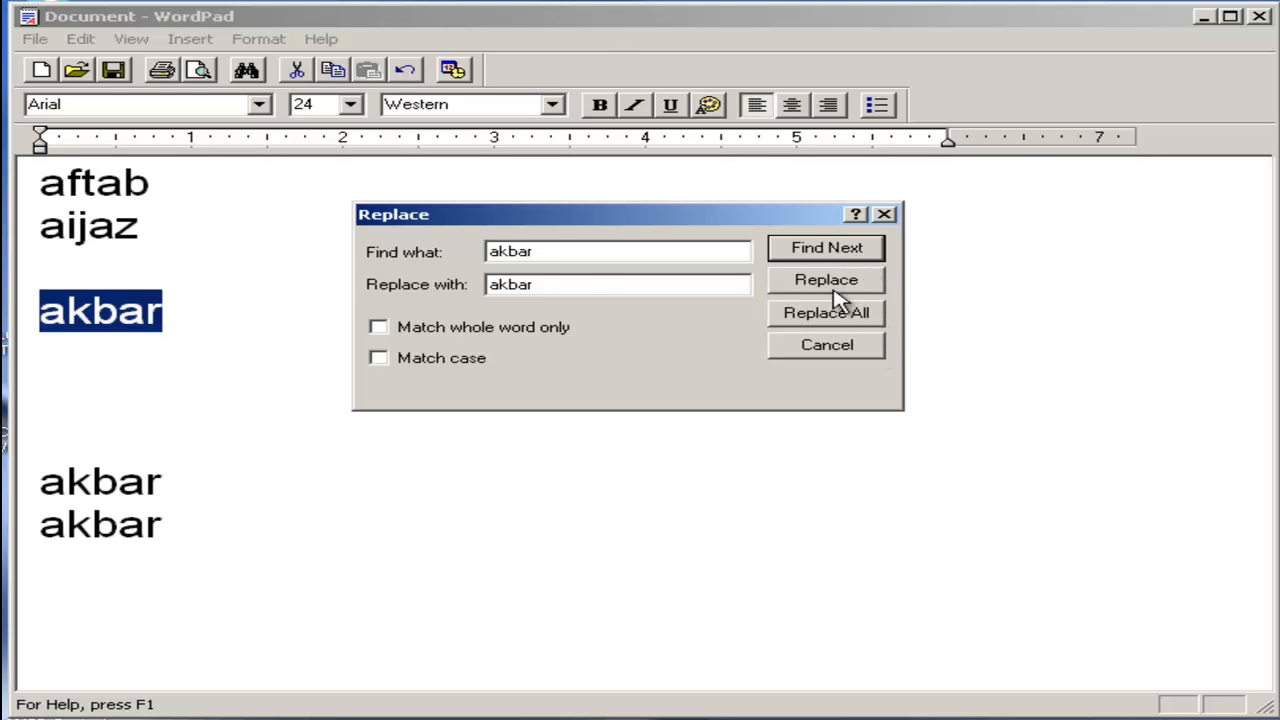
pyautogui.doubleClick(584, 285)
pyautogui.write('zaf')
pyautogui.click(826, 313)
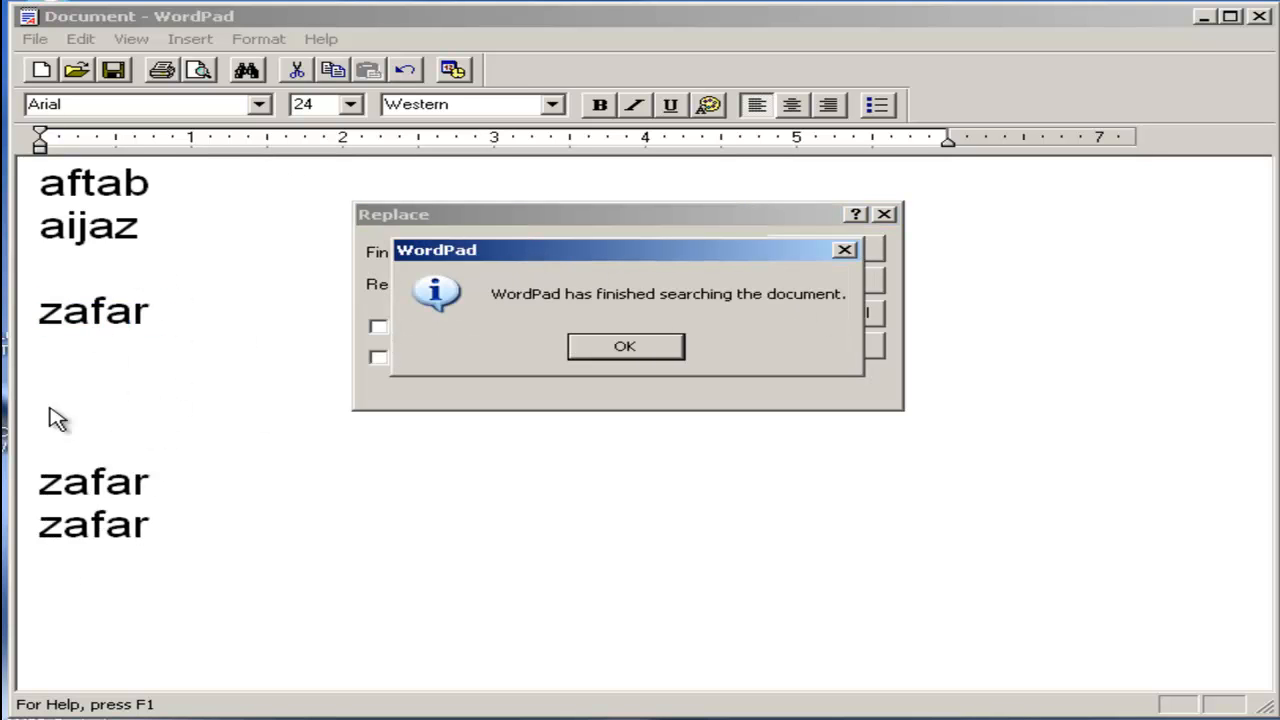
pyautogui.click(603, 356)
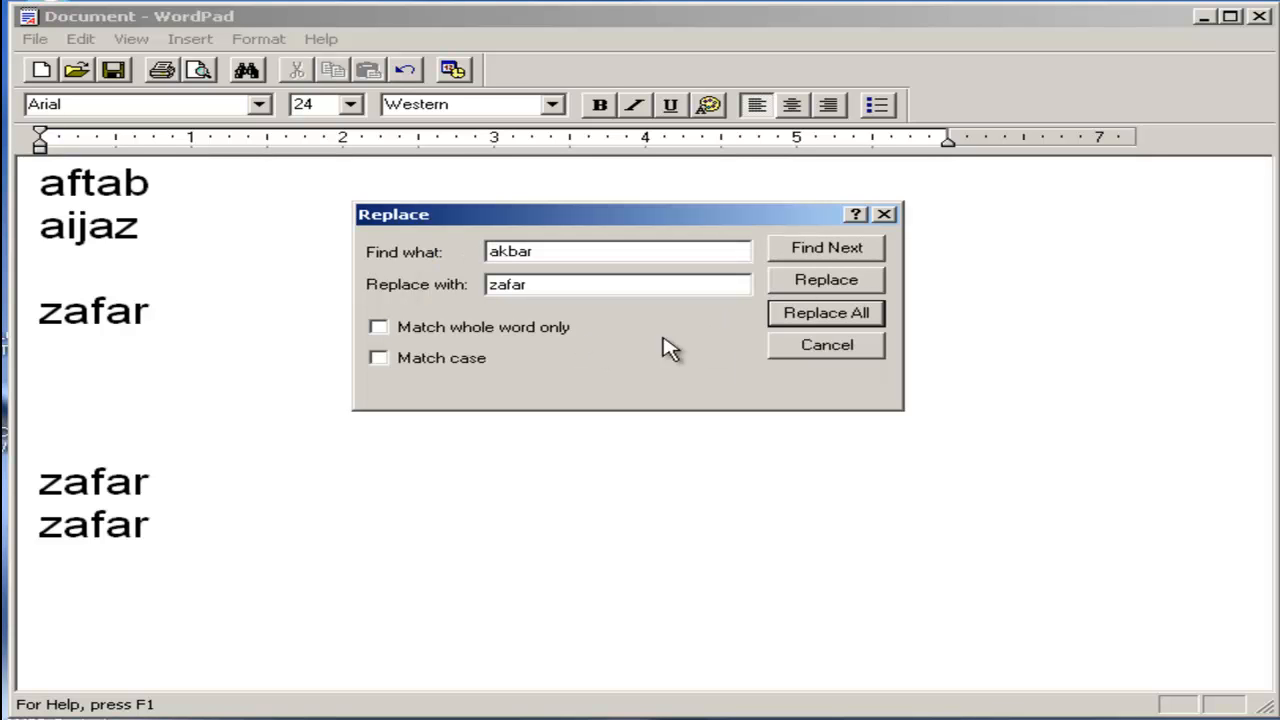
pyautogui.click(828, 350)
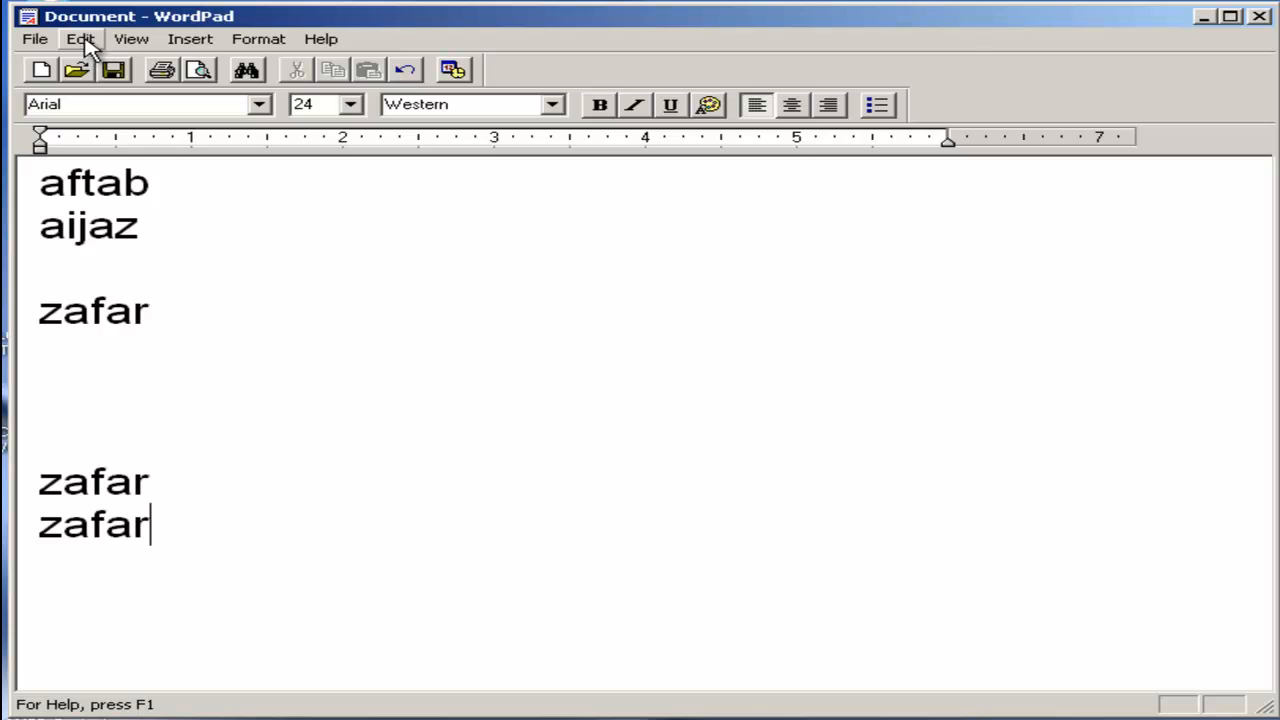
pyautogui.click(86, 48)
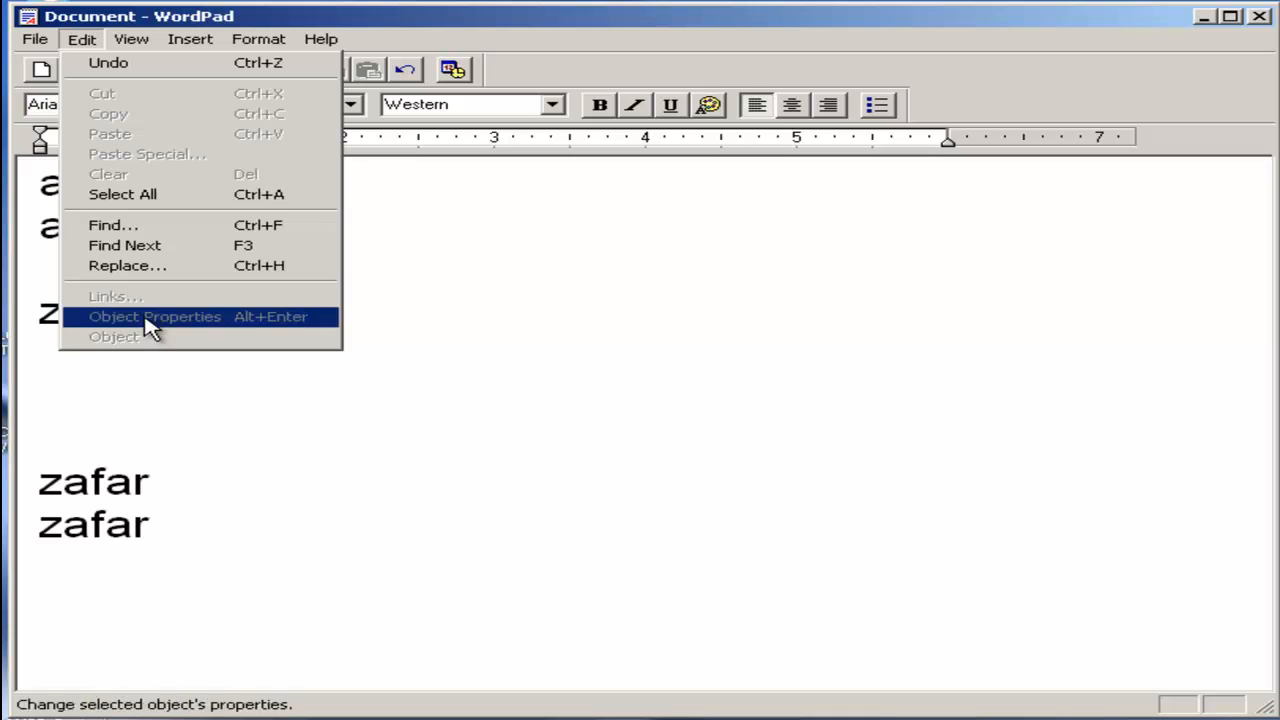
pyautogui.click(588, 483)
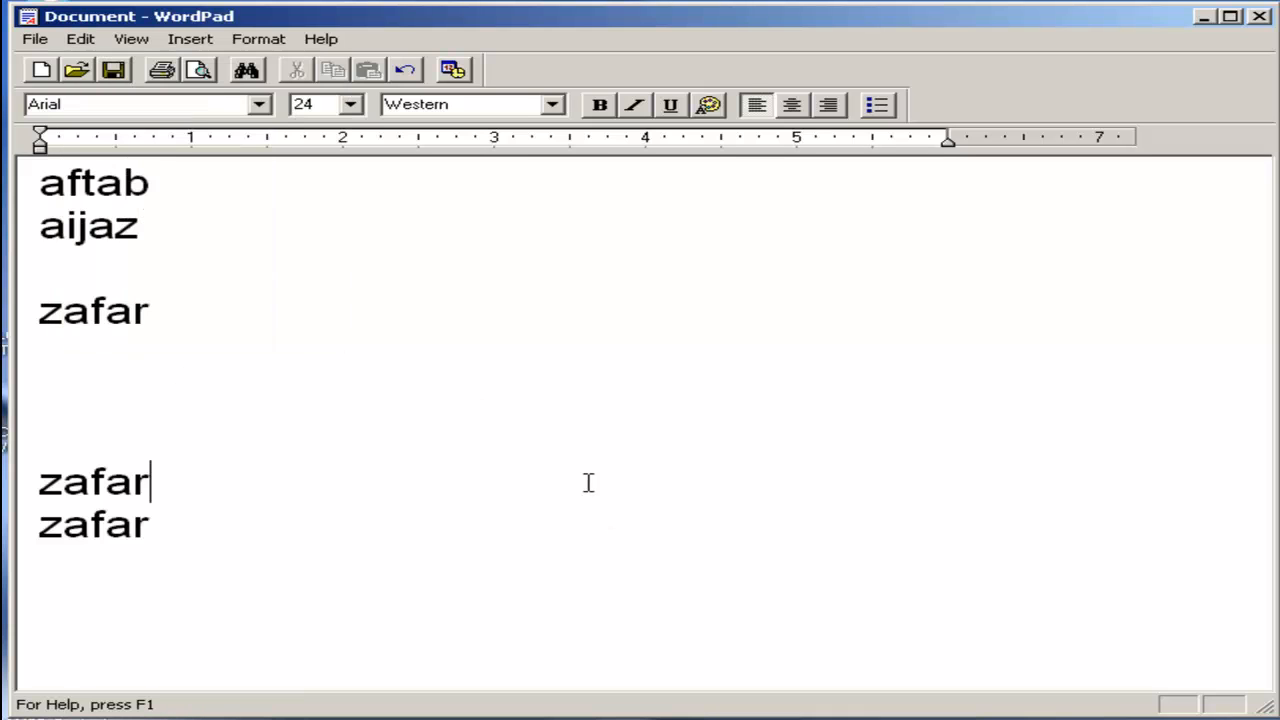